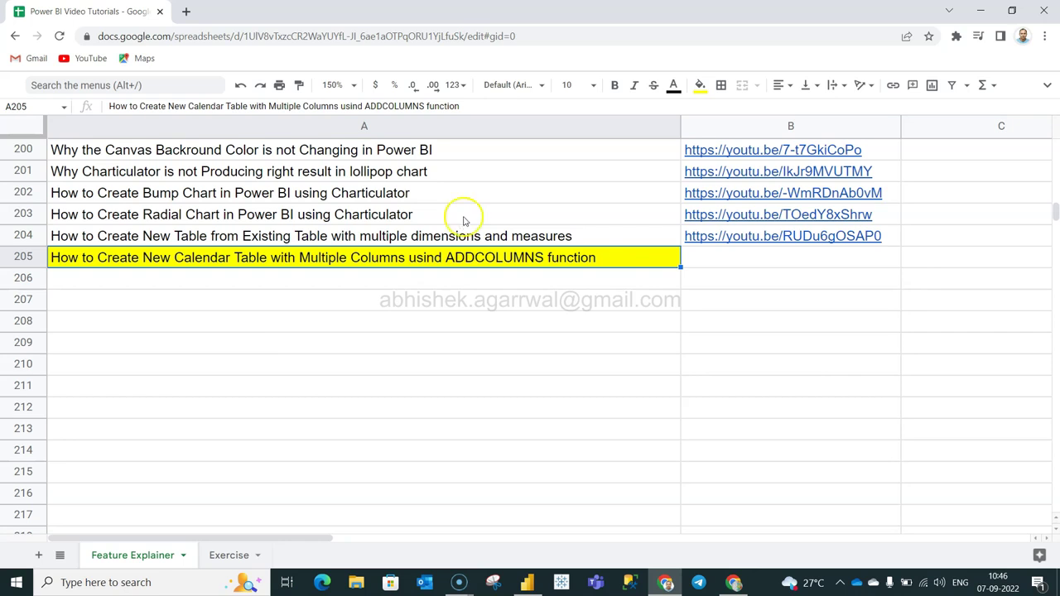
In the spreadsheet, select the web link, then return to cell A190
scroll(462, 232, "up", 4)
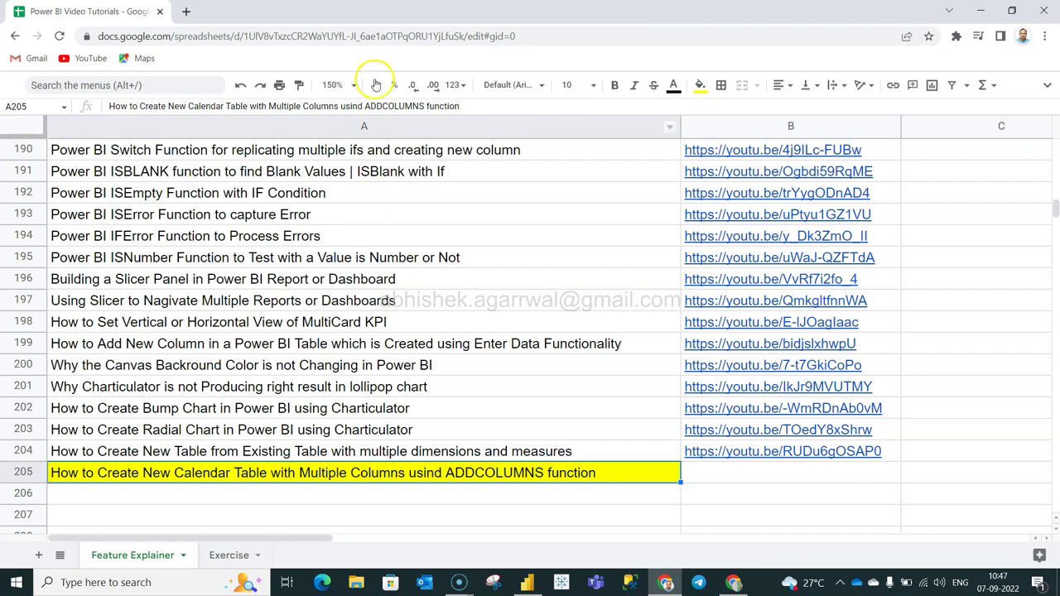
left_click(410, 37)
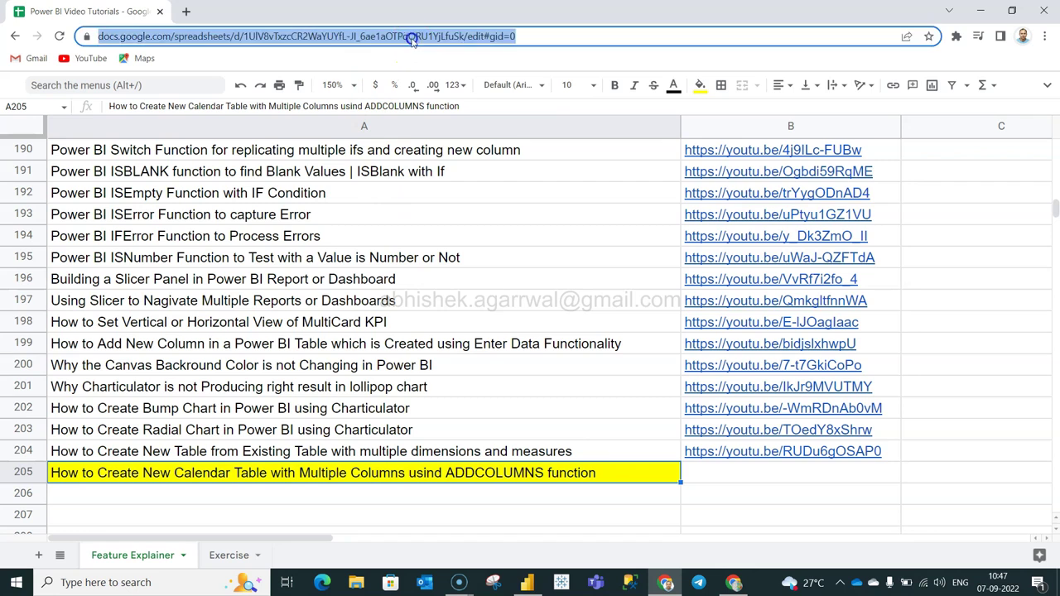
left_click(392, 154)
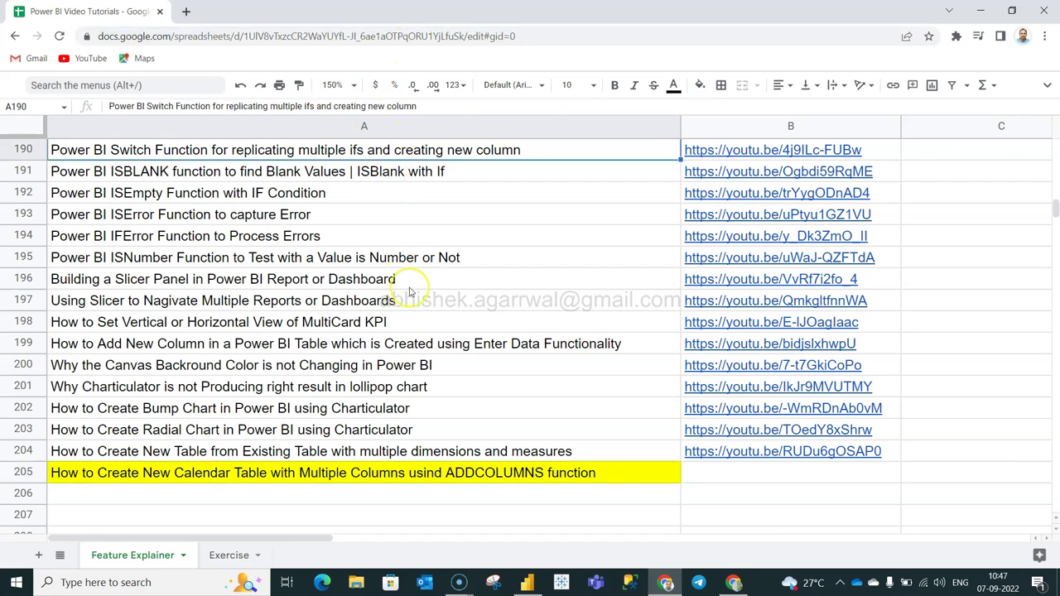
Show the Sheet1 table's 9,994 rows in Data view and scroll across its columns
key("alt+Tab")
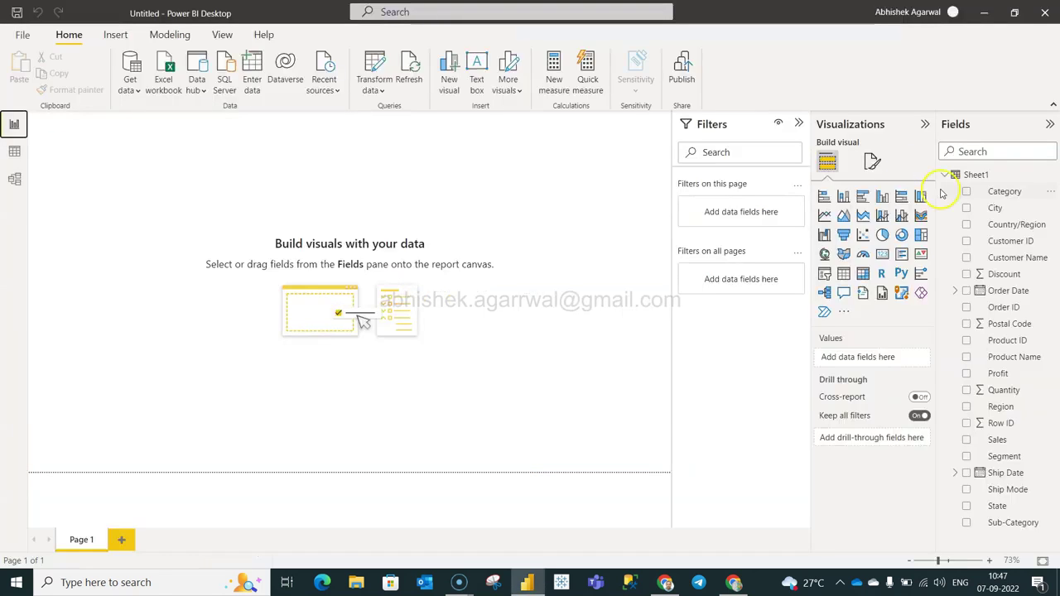
left_click(967, 172)
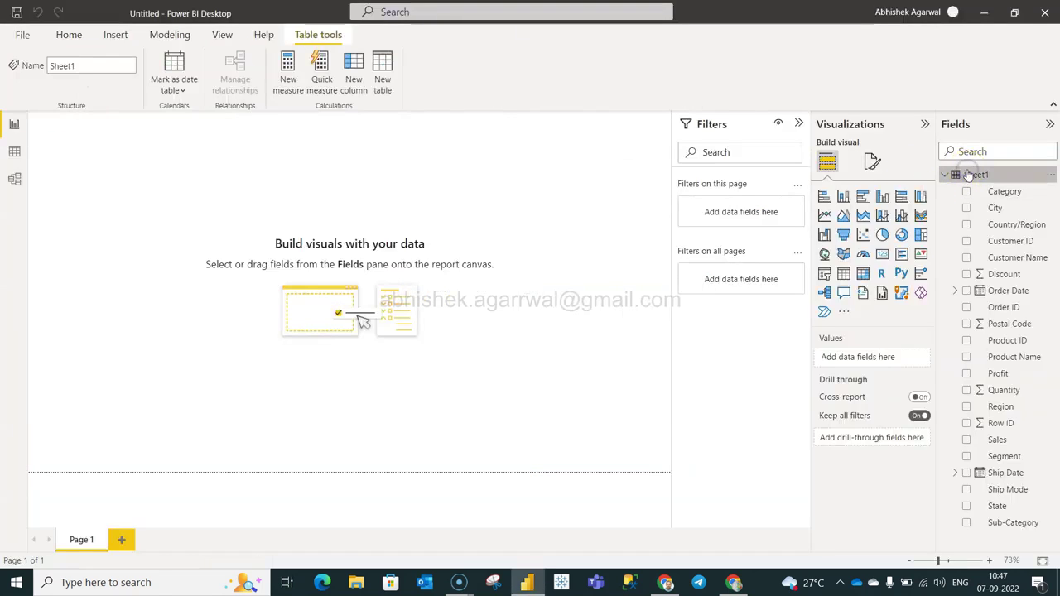
left_click(15, 152)
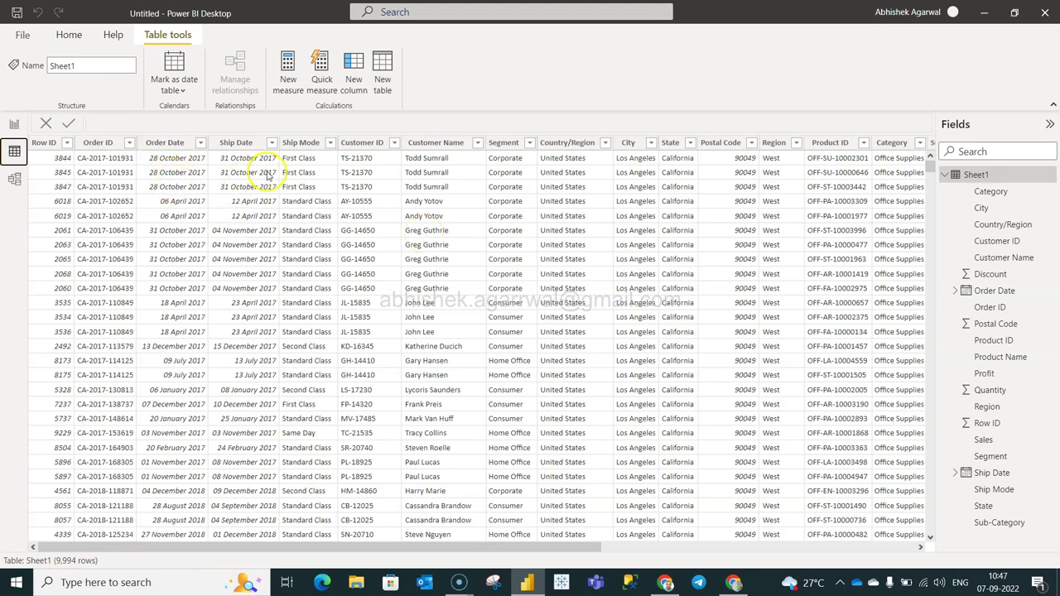
scroll(466, 196, "right", 3)
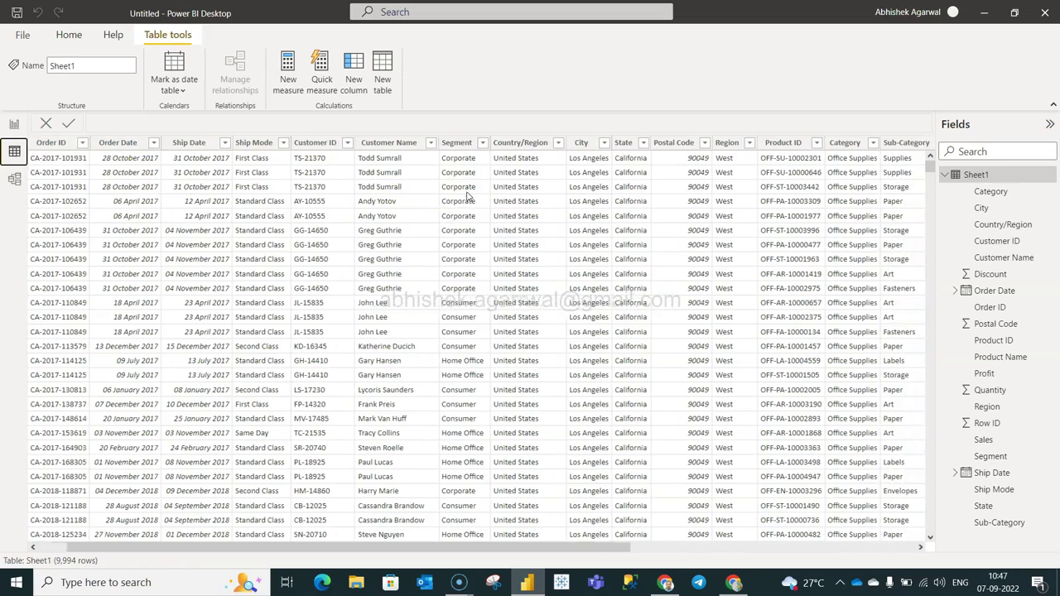
scroll(466, 197, "right", 5)
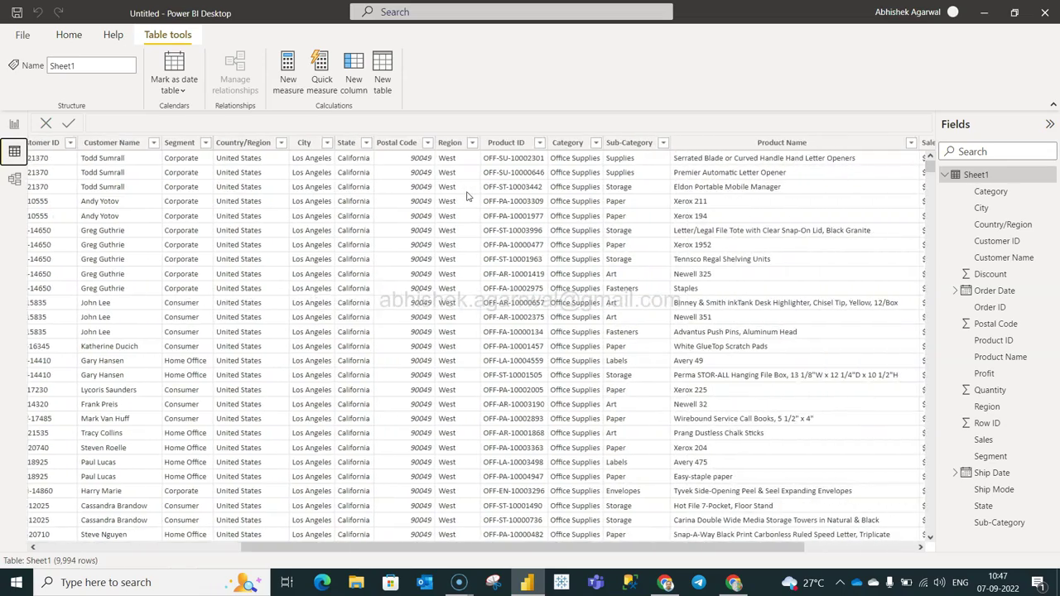
scroll(466, 196, "left", 8)
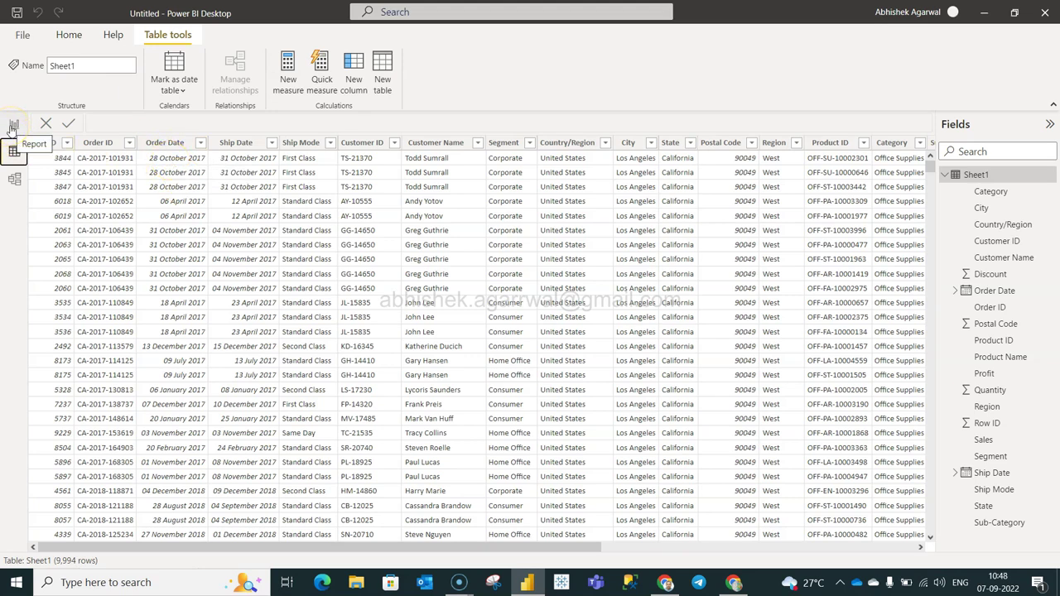
Start a new calculated table named Date with a 'var a =' line
left_click(389, 74)
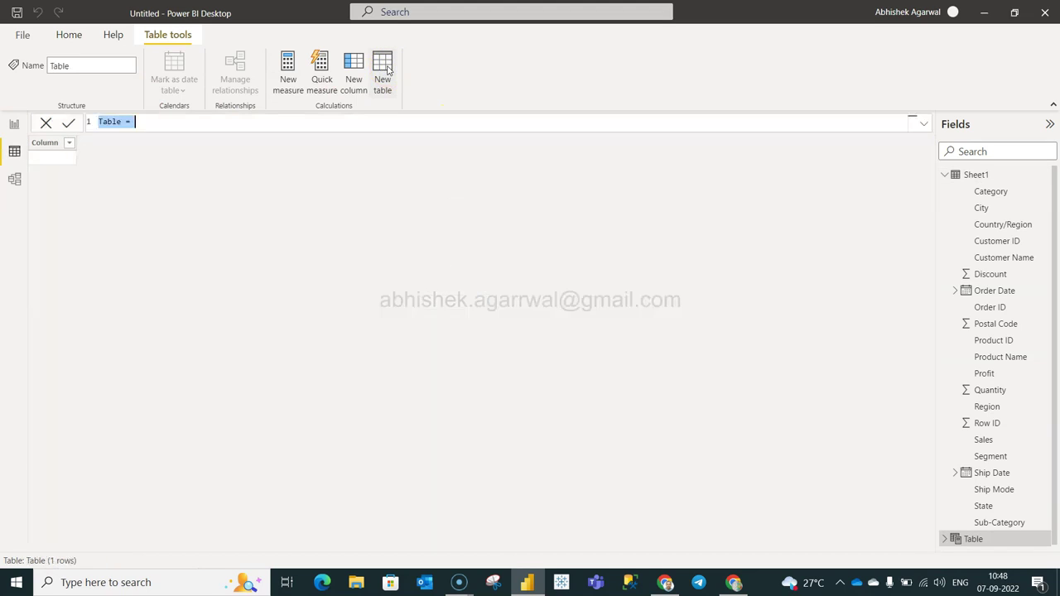
type("Date =")
key("shift+Return")
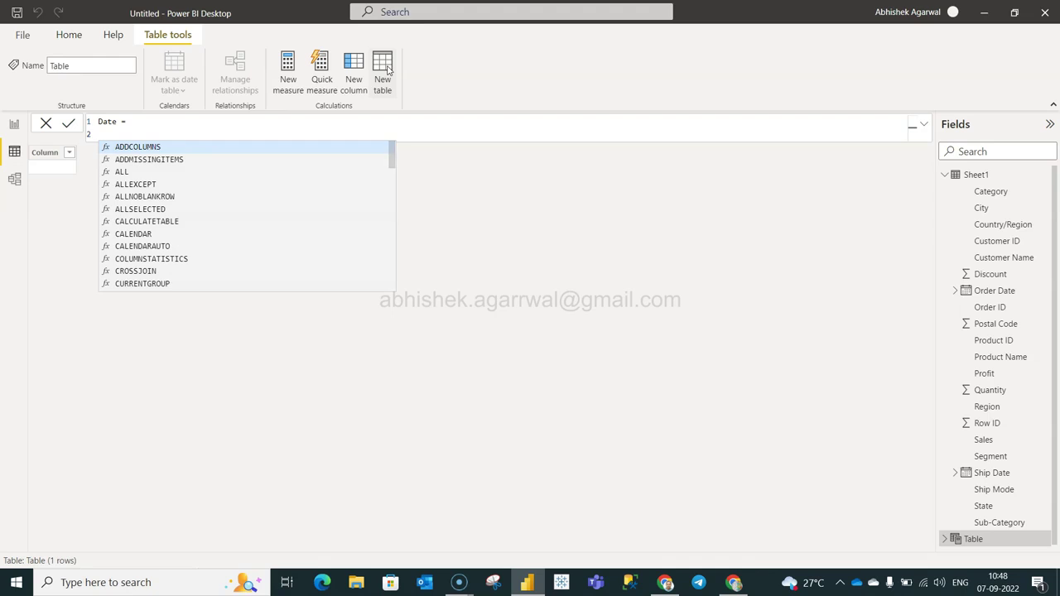
type("va")
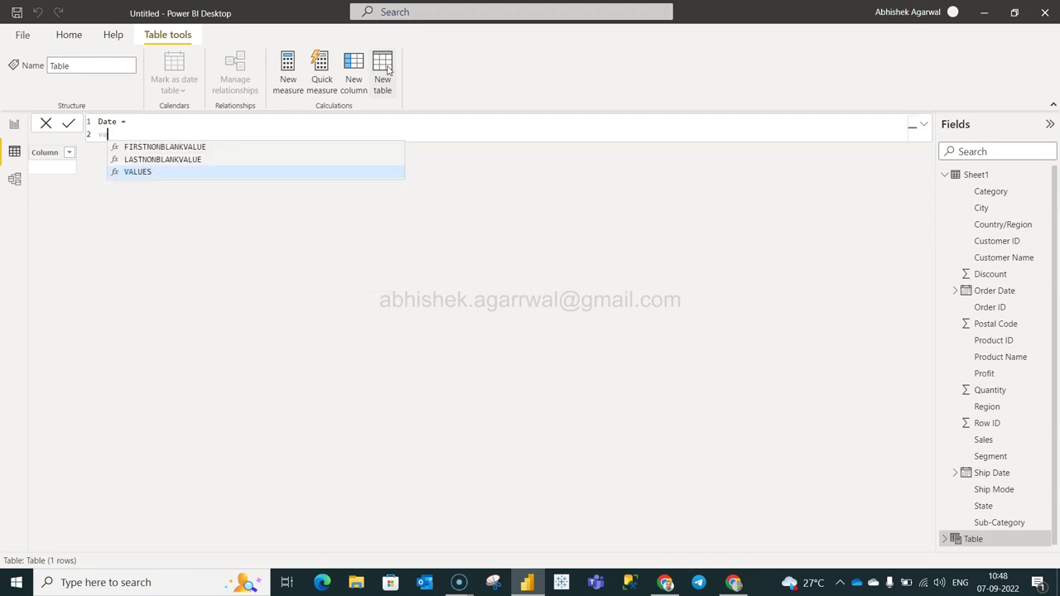
type("r a =")
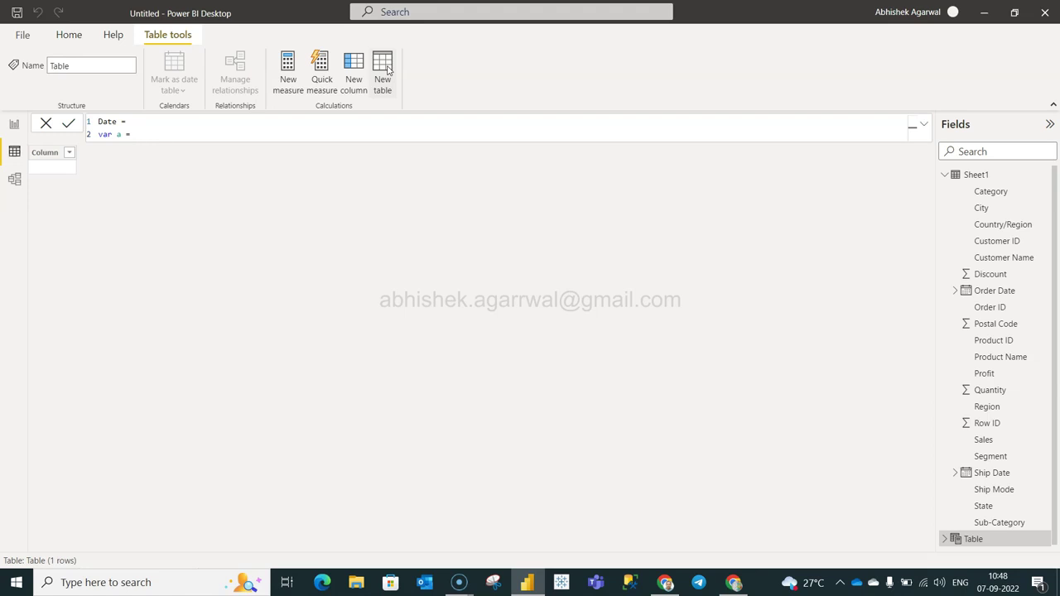
Define var a as CALENDAR(MIN(Sheet1[Order Date]), MAX(Sheet1[Order Date])), then start a new line
type("calen")
key("Tab")
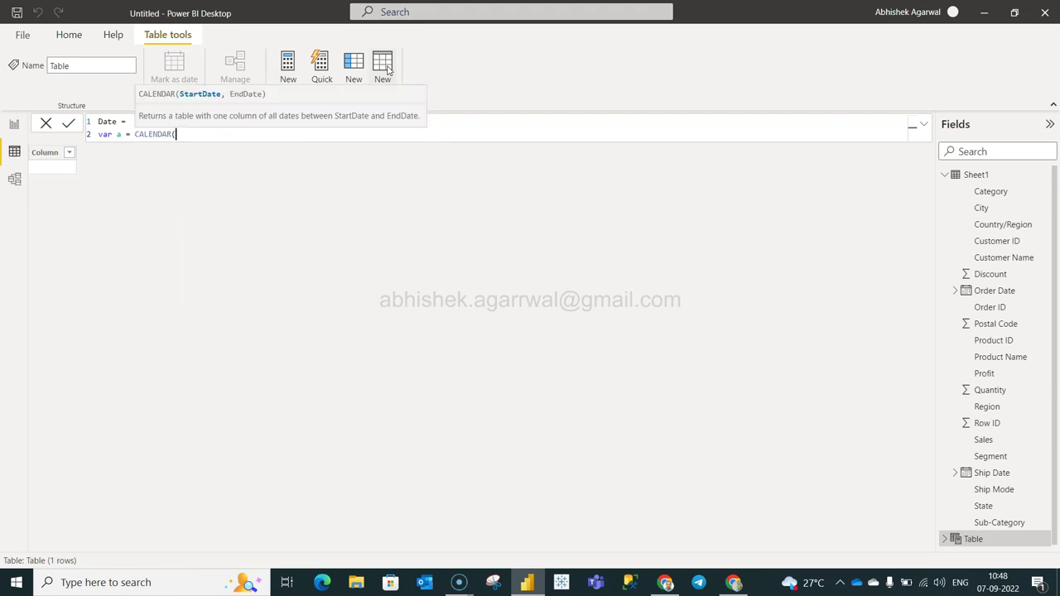
type("min")
key("Tab")
type("order")
key("Tab")
type("),")
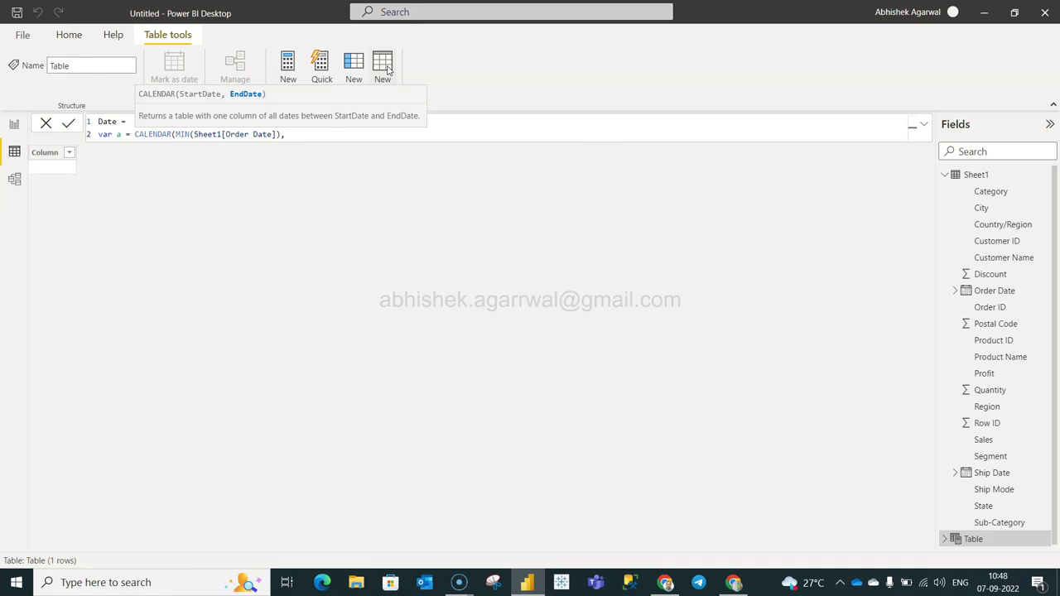
type("MAX(")
type("order")
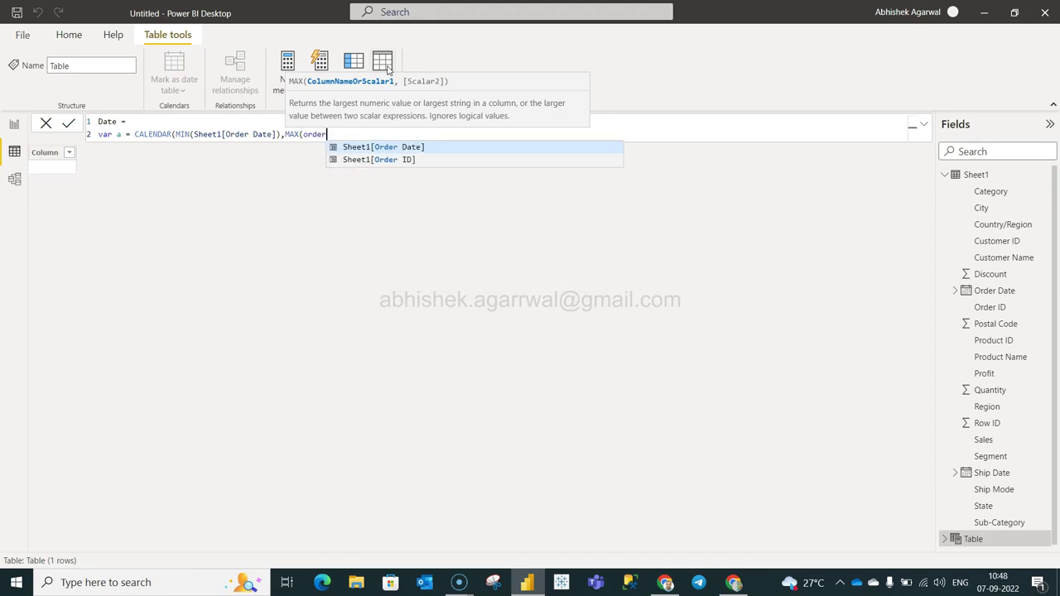
key("Tab")
type("))")
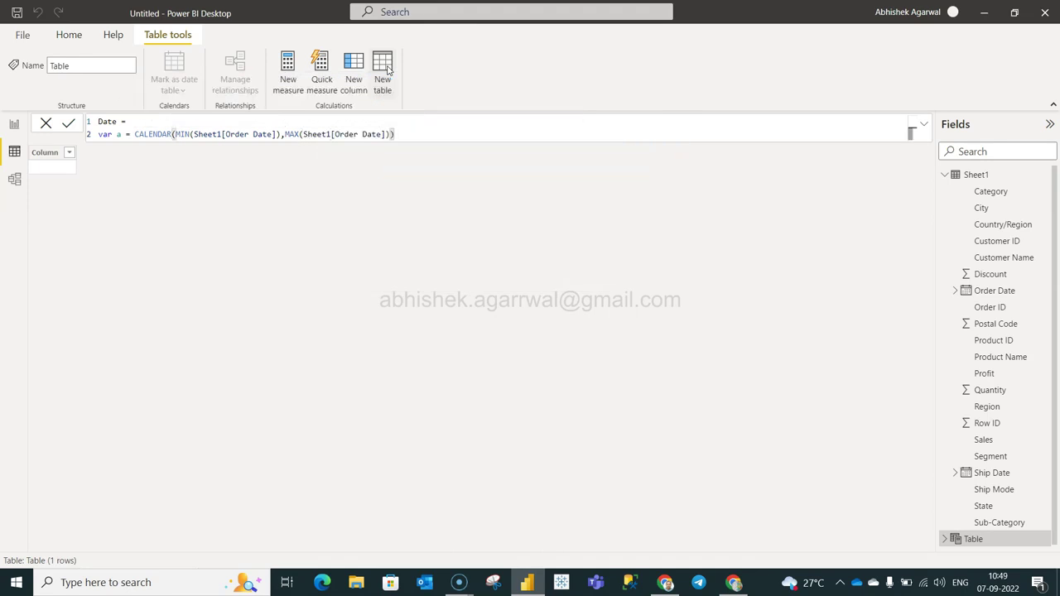
key("shift+Return")
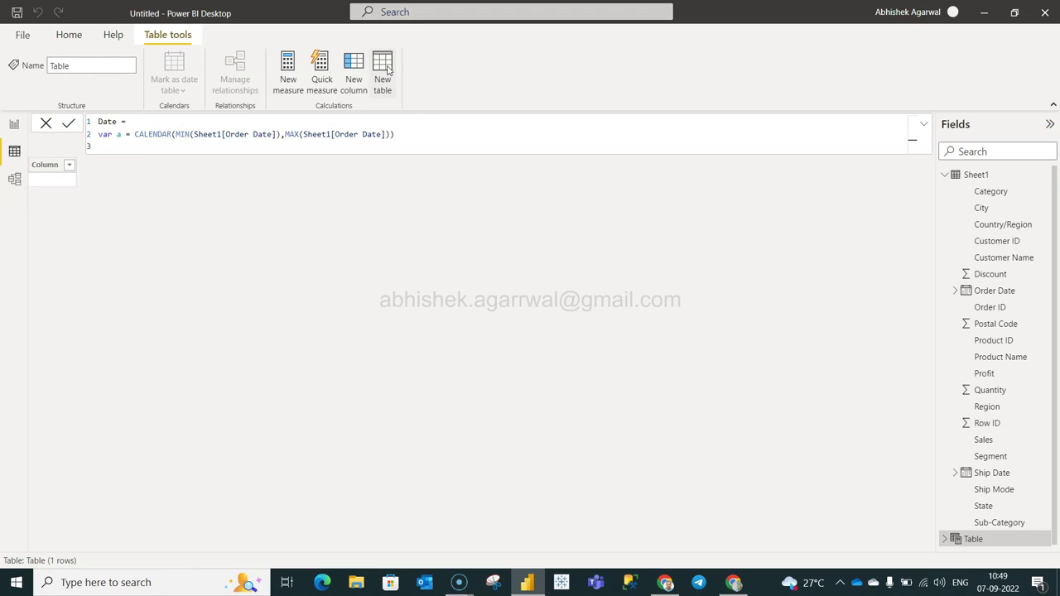
Begin 'return ADDCOLUMNS(a,' with a "Year" column of YEAR([Date])
type("return")
type("add")
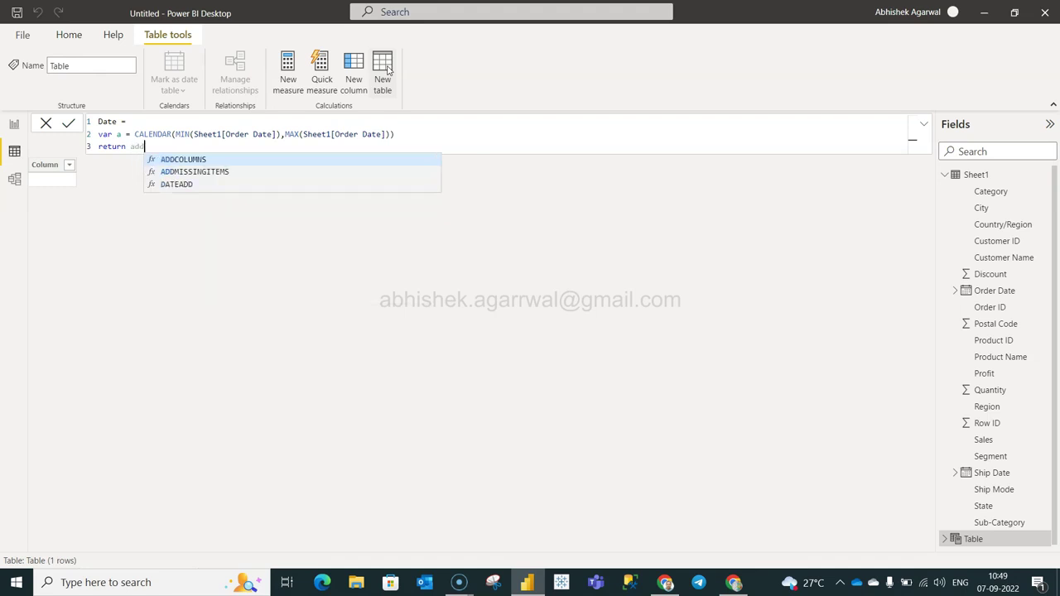
key("Tab")
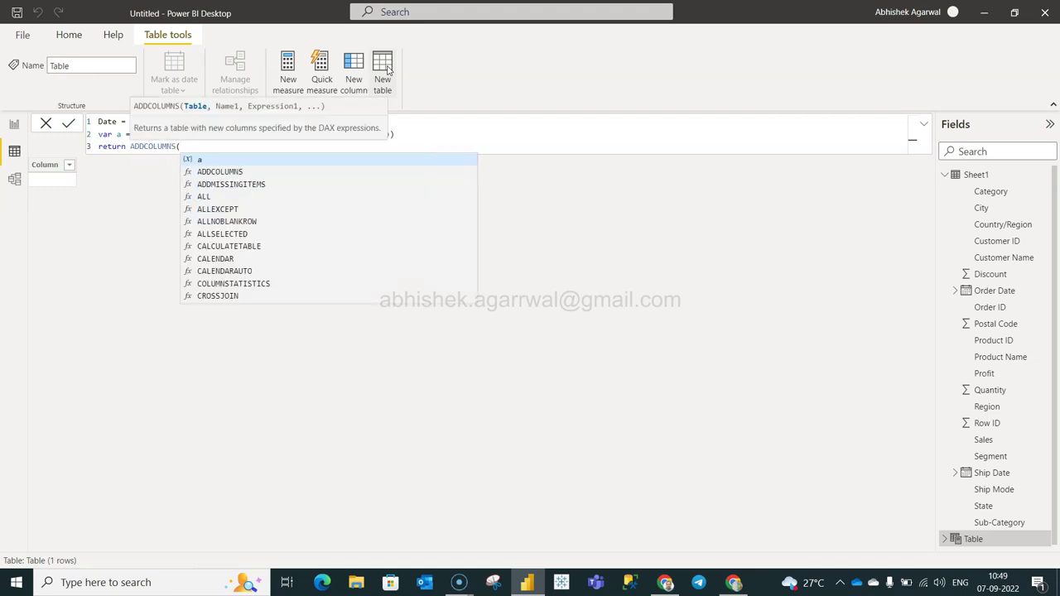
type("sa")
key("BackSpace")
key("BackSpace")
type("a,")
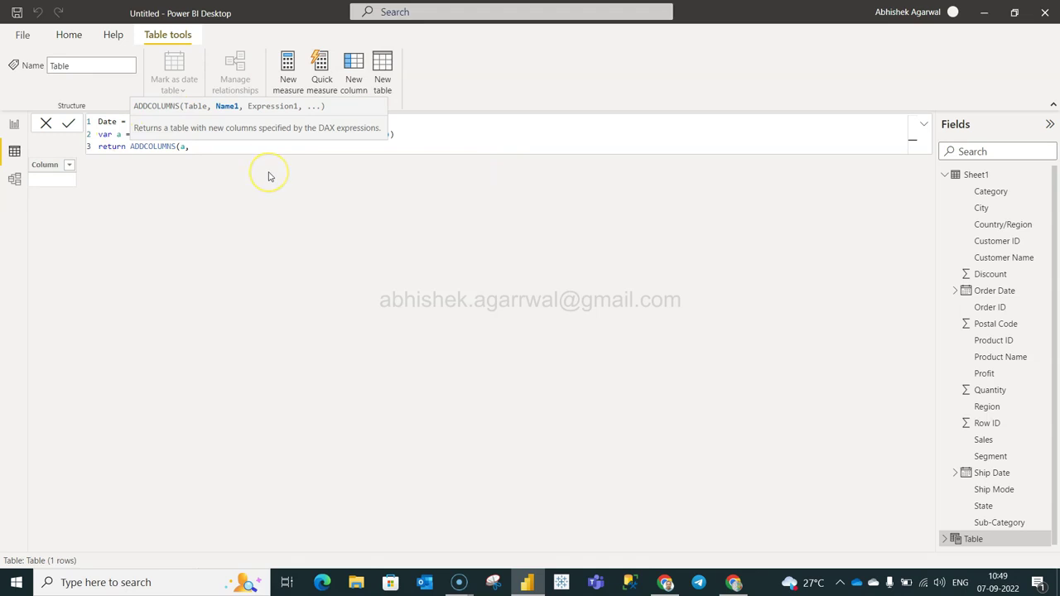
type("\"Year\",YEAR(")
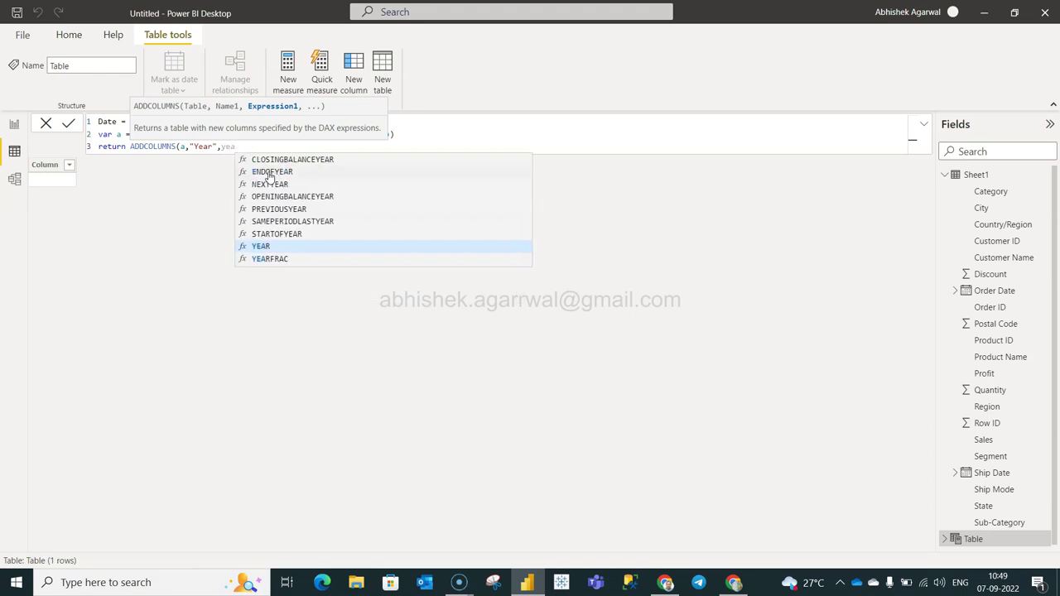
type("[Date]")
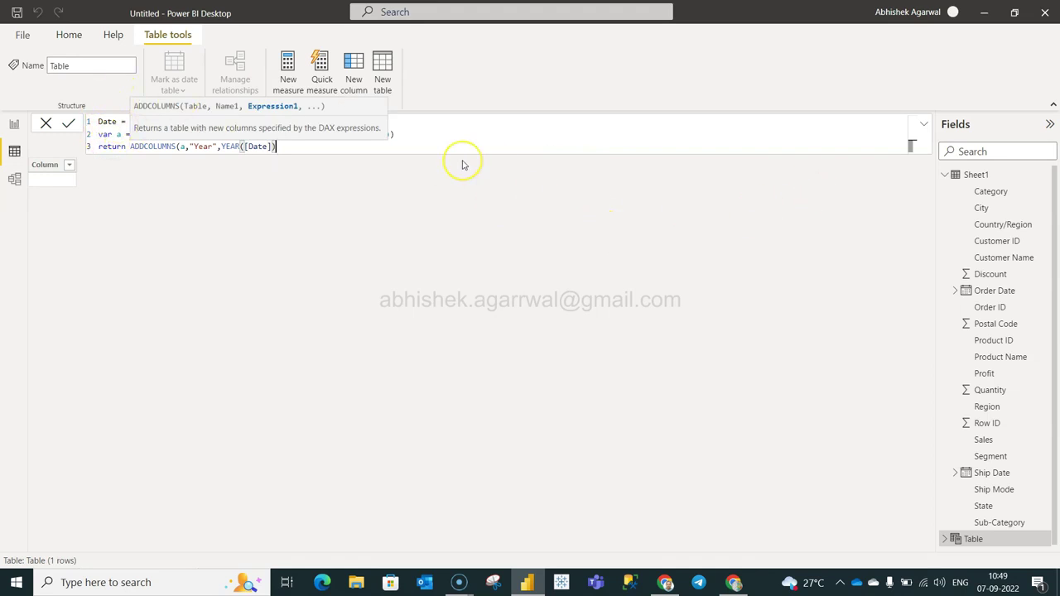
type(",")
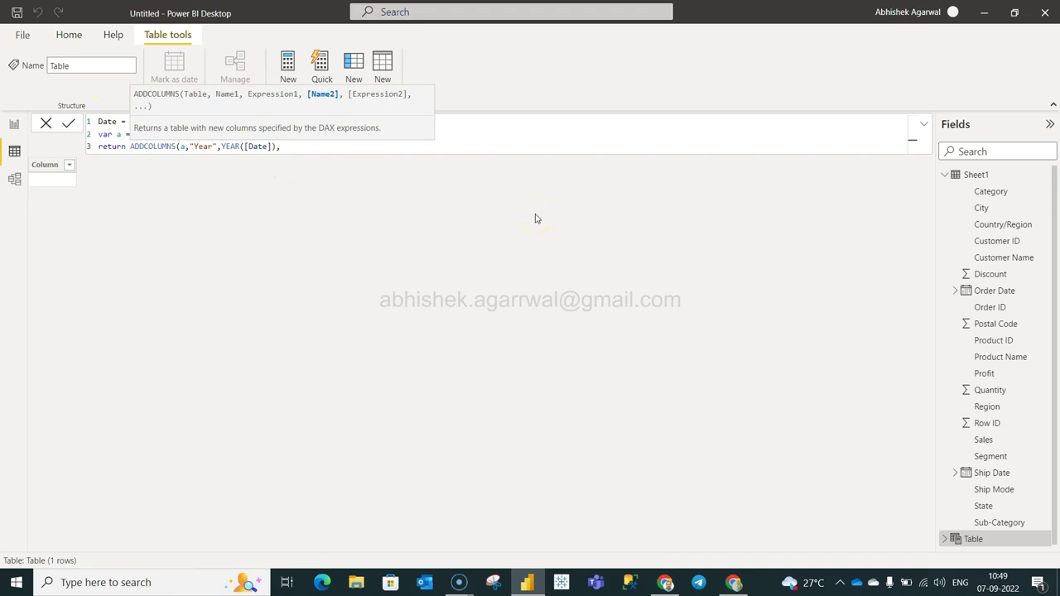
Add a "Month" column using MONTH([Date])
type("\"Month\",mon")
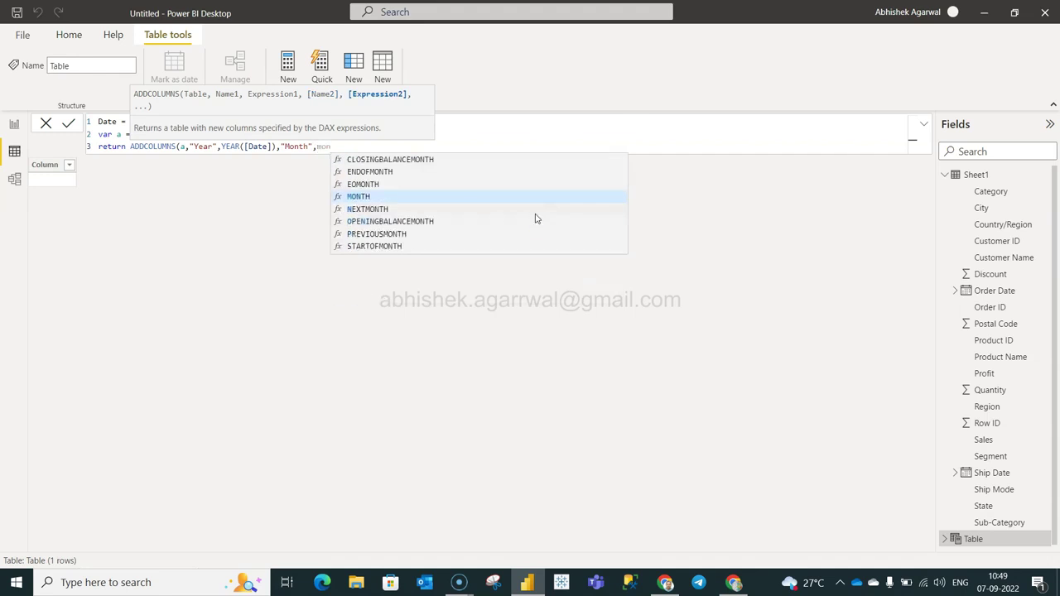
key("Tab")
type("d")
key("BackSpace")
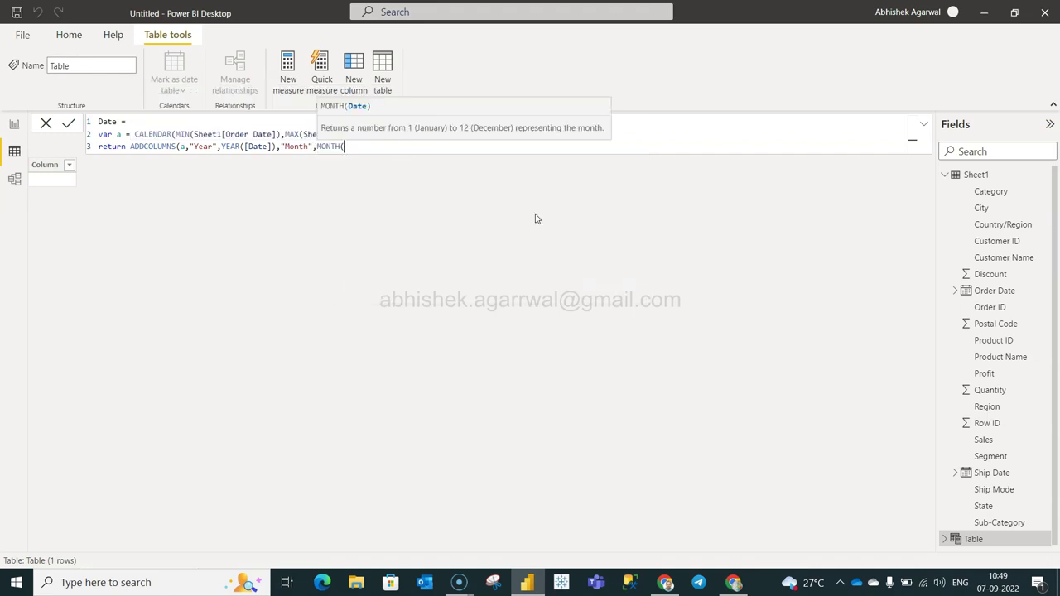
type("[")
key("Tab")
Add "Day" as DAY([Date]) and "Month Name" as FORMAT([Date],"MMM")
type("),\"")
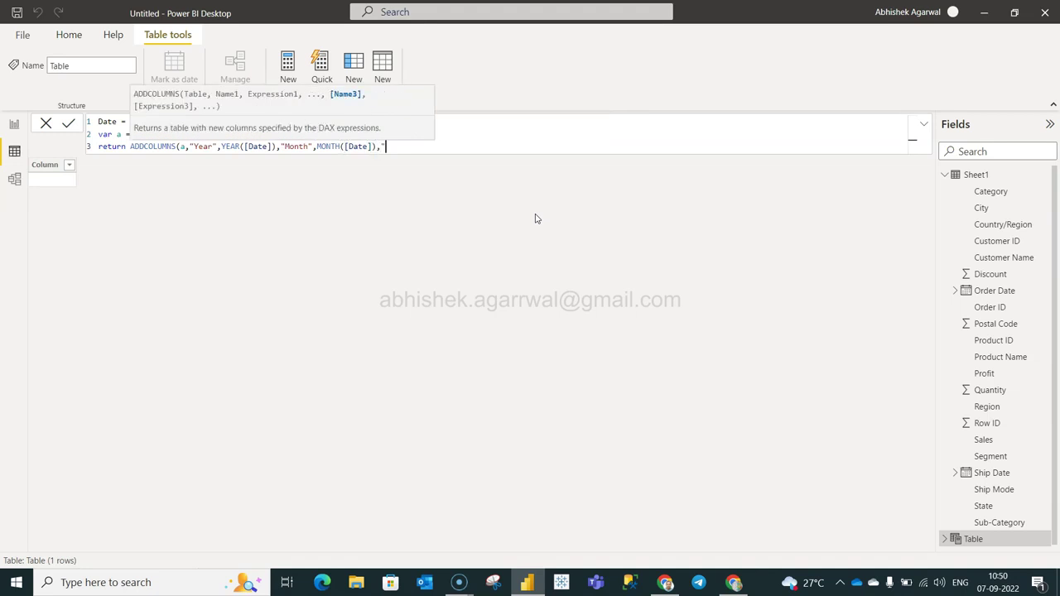
type("Day\",DAY")
key("Tab")
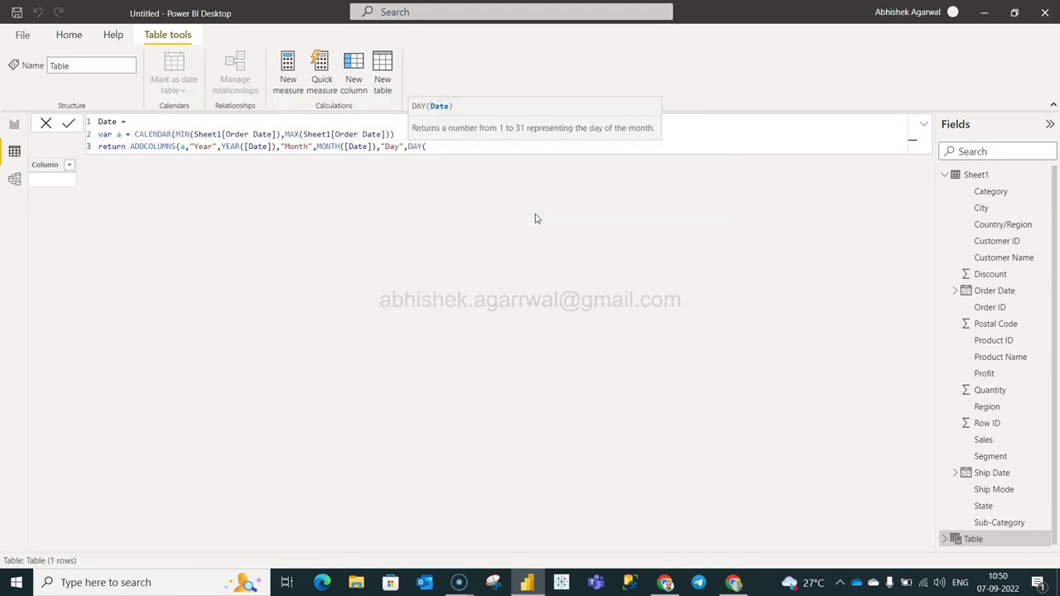
type("[")
key("Tab")
type(")")
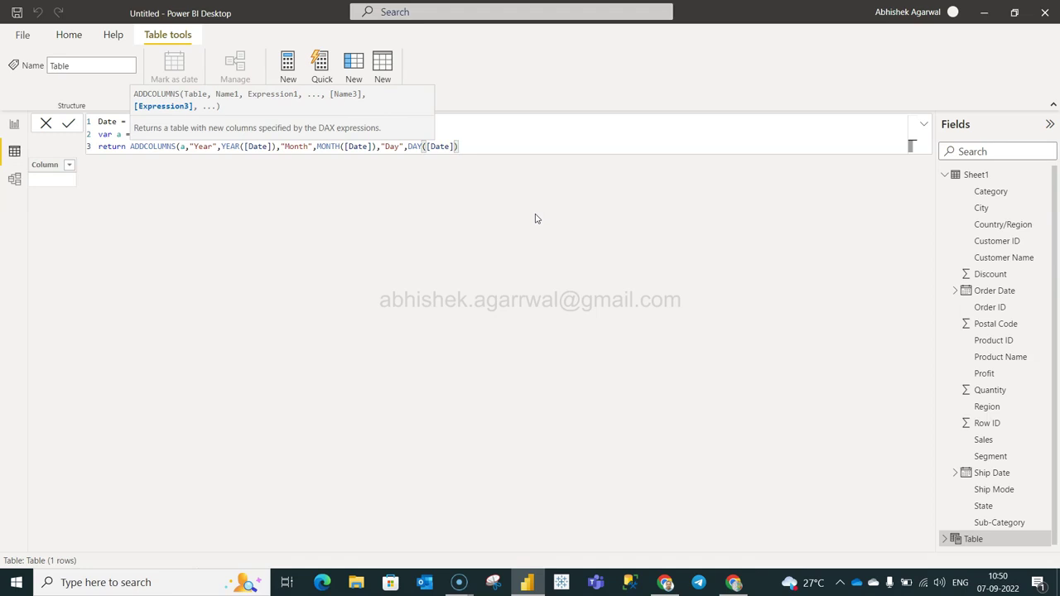
type(",\"Month ")
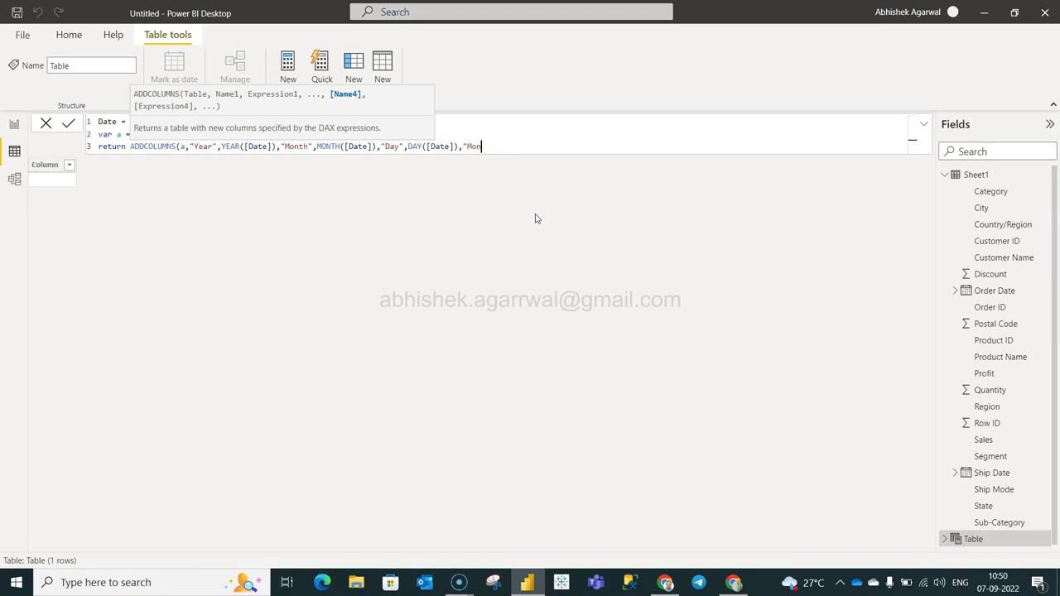
type("Name\",FORMAT(")
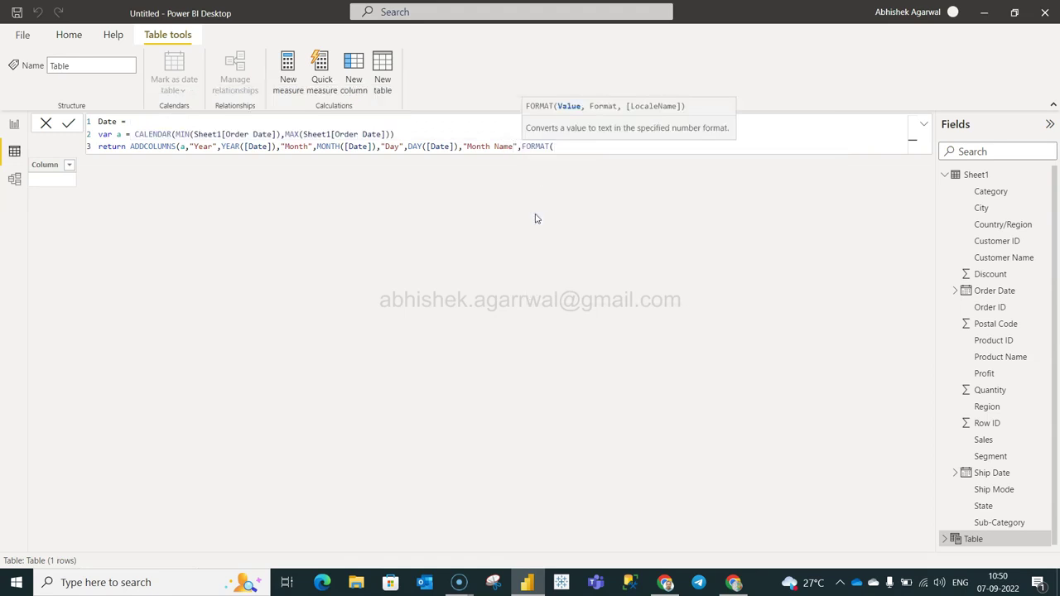
type("[Date]")
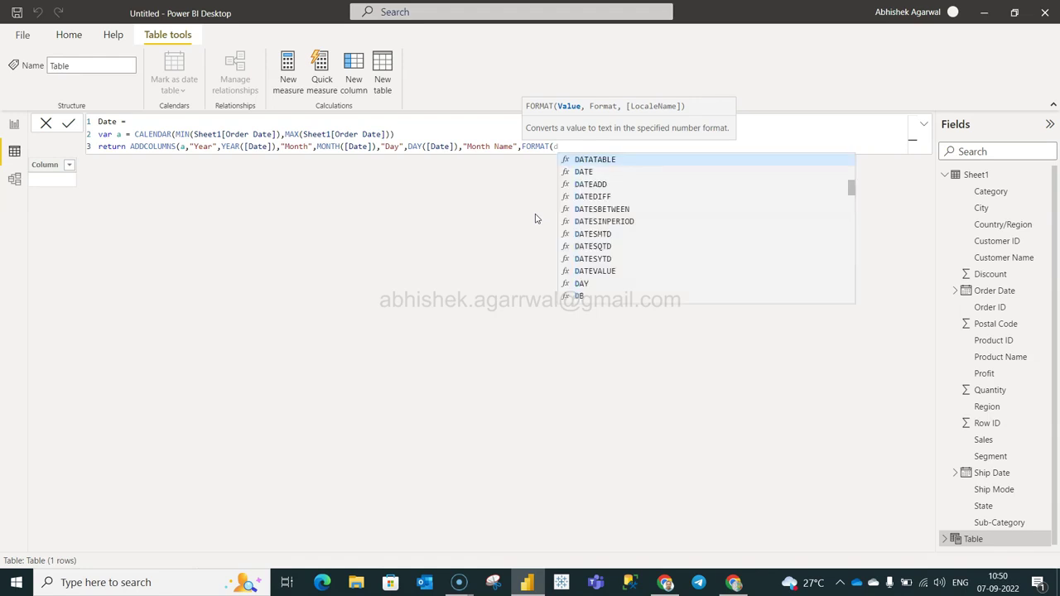
type(",\"MMM\"")
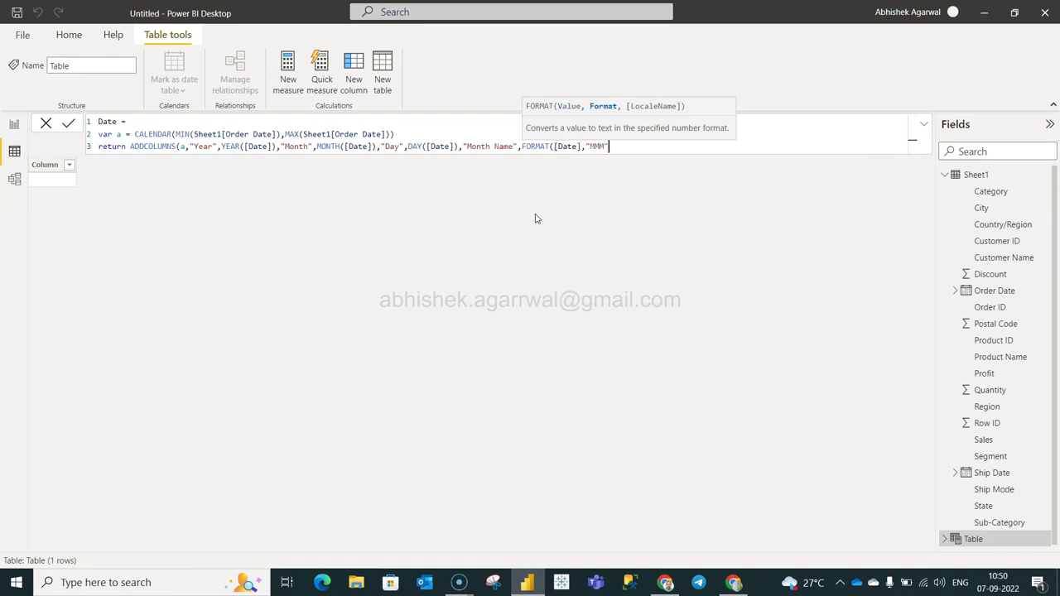
type(")")
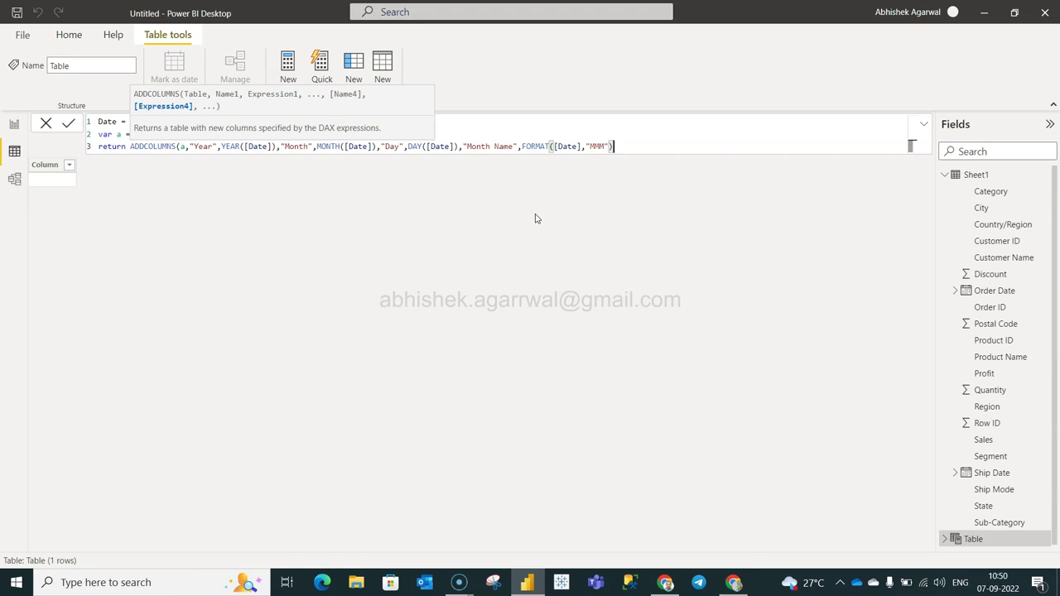
type(",\"Mont")
Add "Year - Month" as FORMAT([Date],"YYYY")&"-"&FORMAT([Date],"MMM") and close ADDCOLUMNS
key("BackSpace")
key("BackSpace")
key("BackSpace")
key("BackSpace")
type("Year")
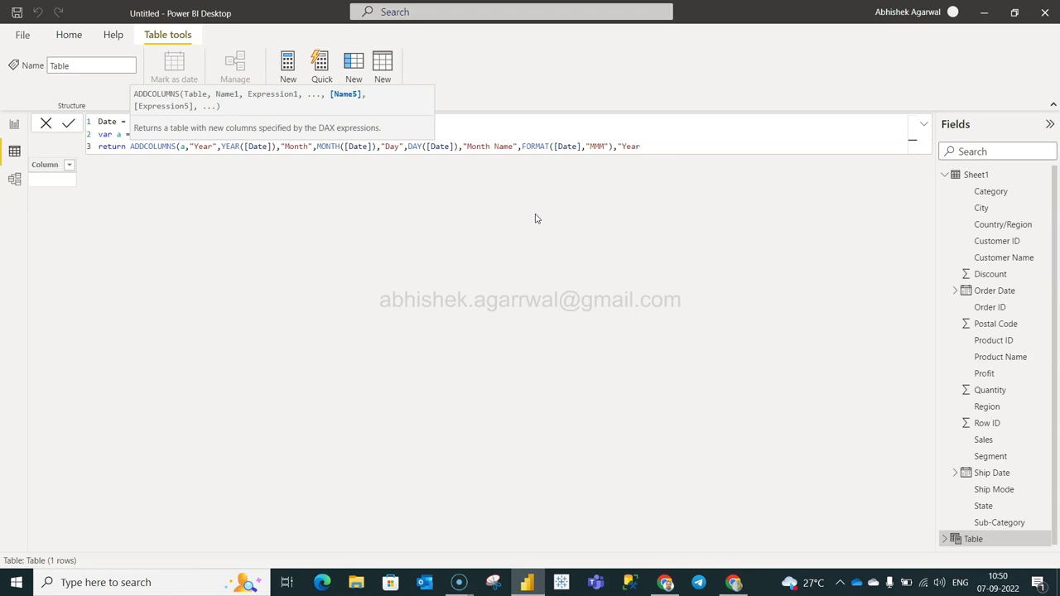
type(" - Month\"")
type(",form")
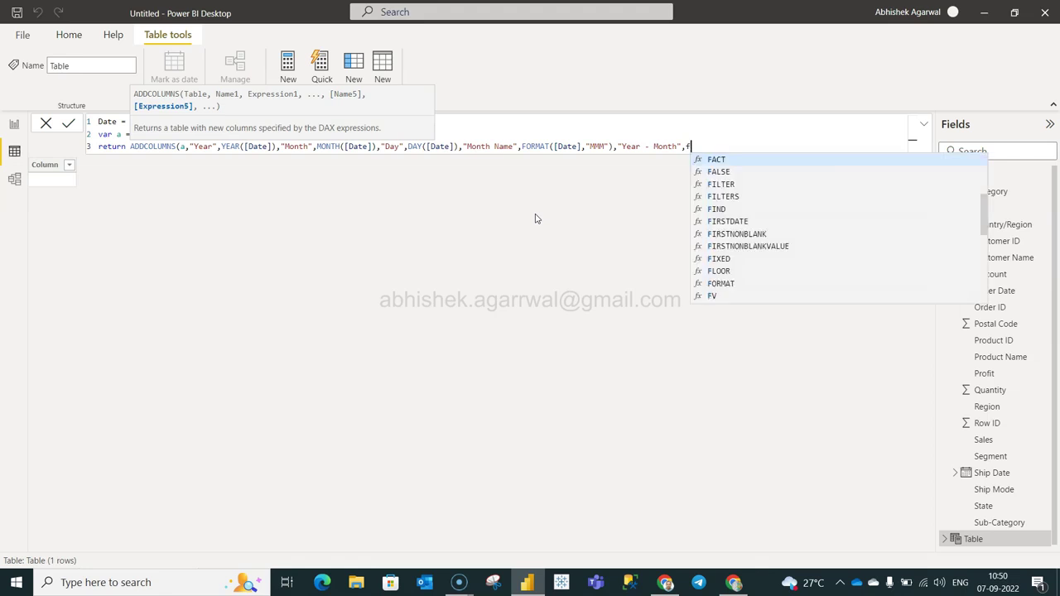
key("Tab")
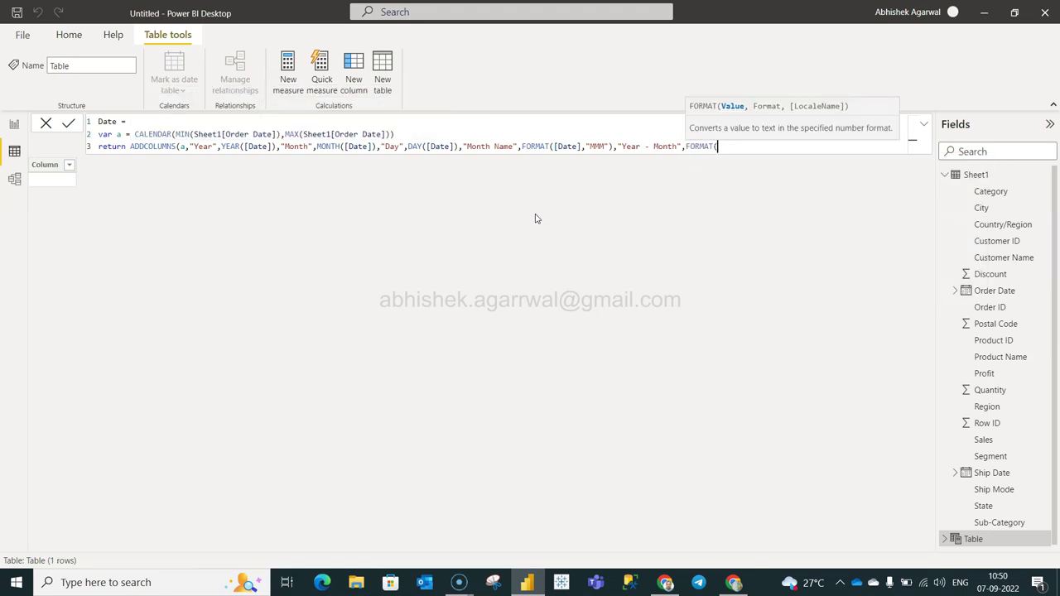
type("[")
key("Tab")
type(",\"YYYY\")&")
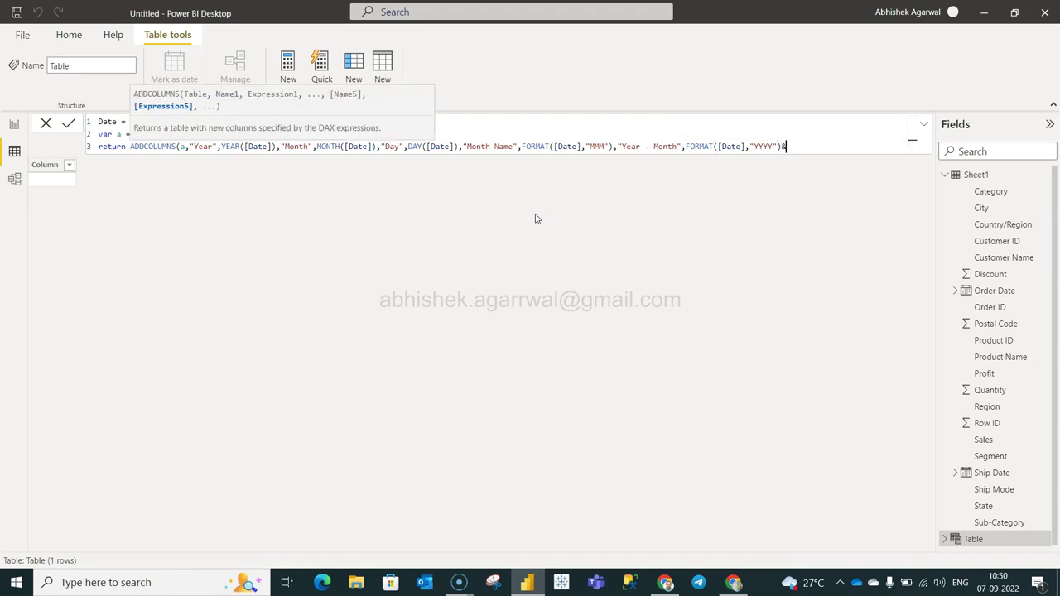
type("\"-\"&FORMAT(")
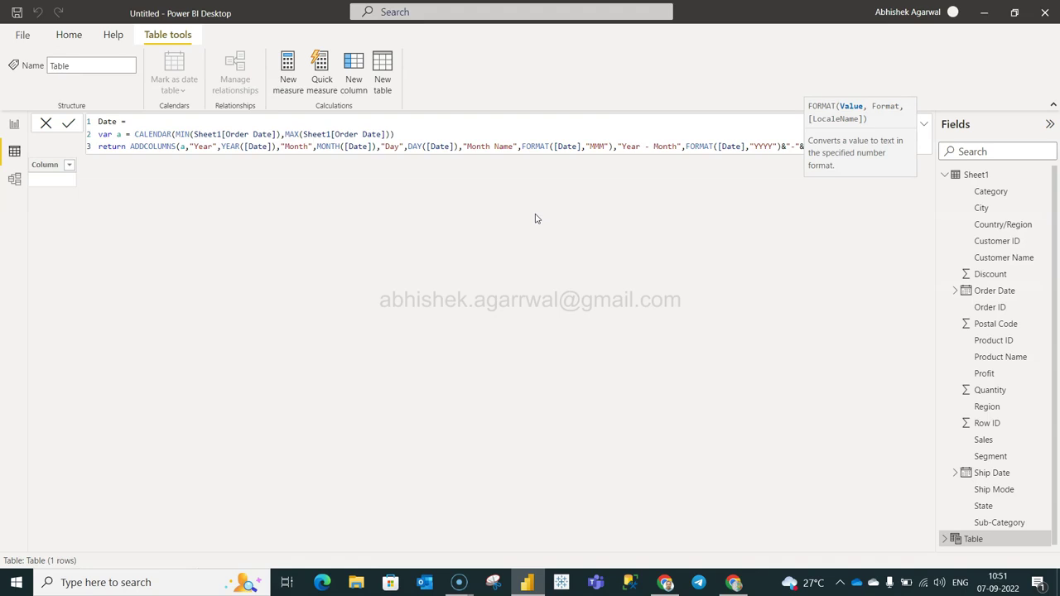
type("D")
key("BackSpace")
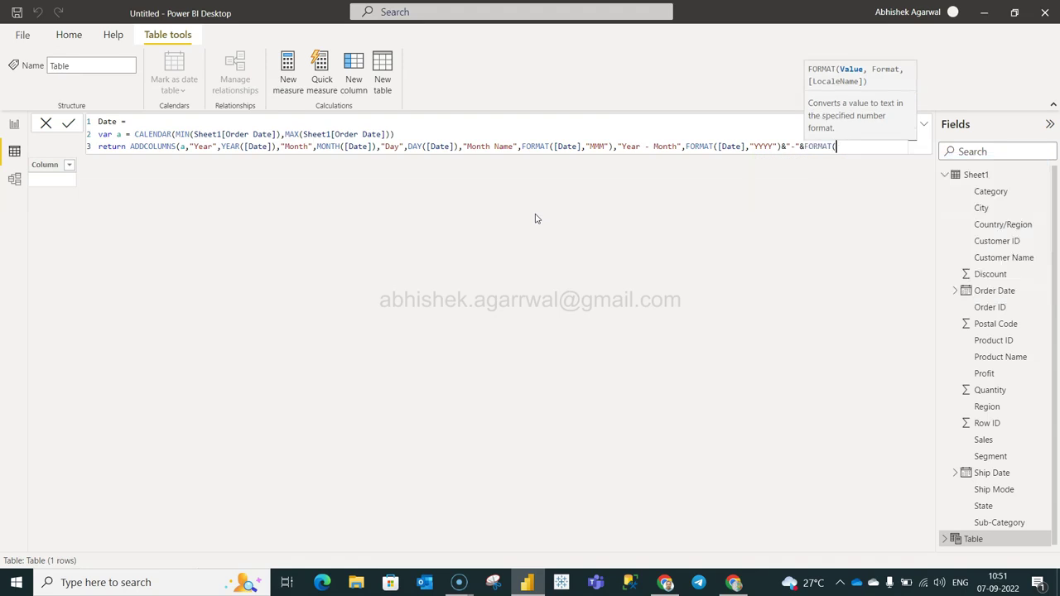
type("[")
key("Tab")
type(",\"MMM\")")
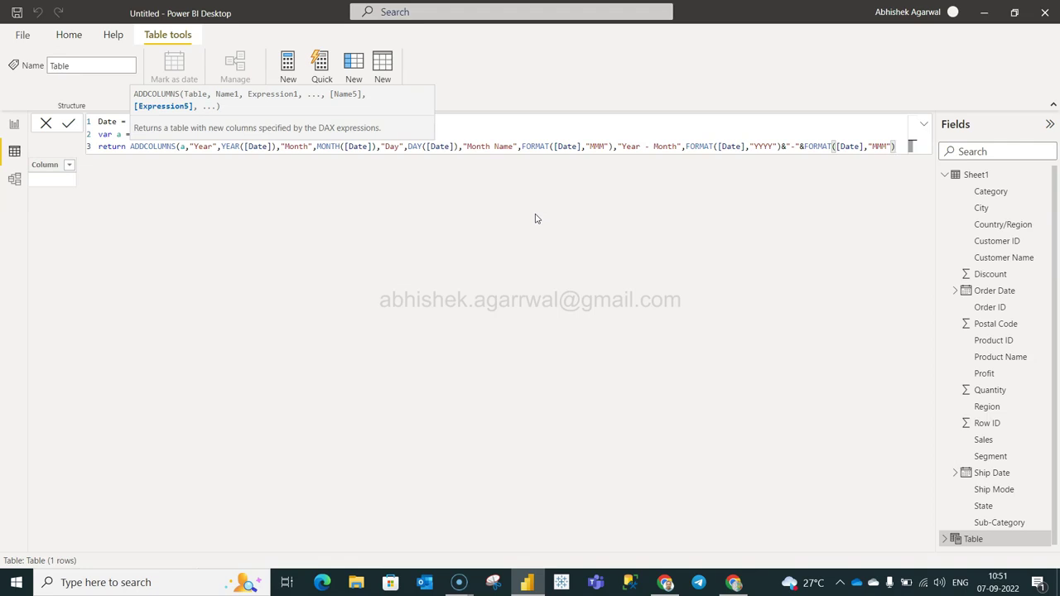
type(")")
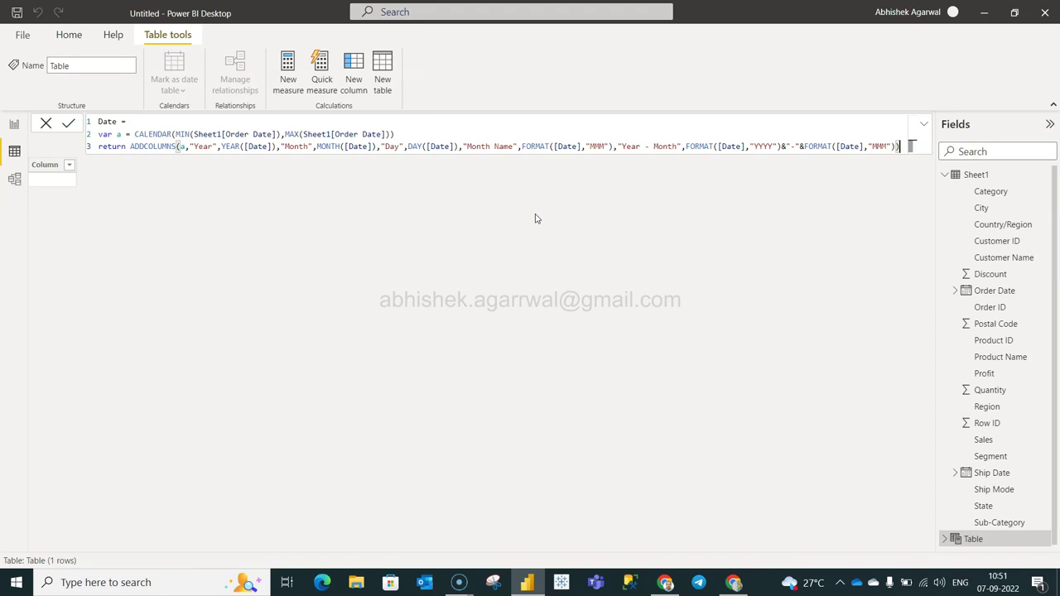
Commit the Date table formula, yielding 1,458 daily rows with values like 2018-Jan
left_click(71, 124)
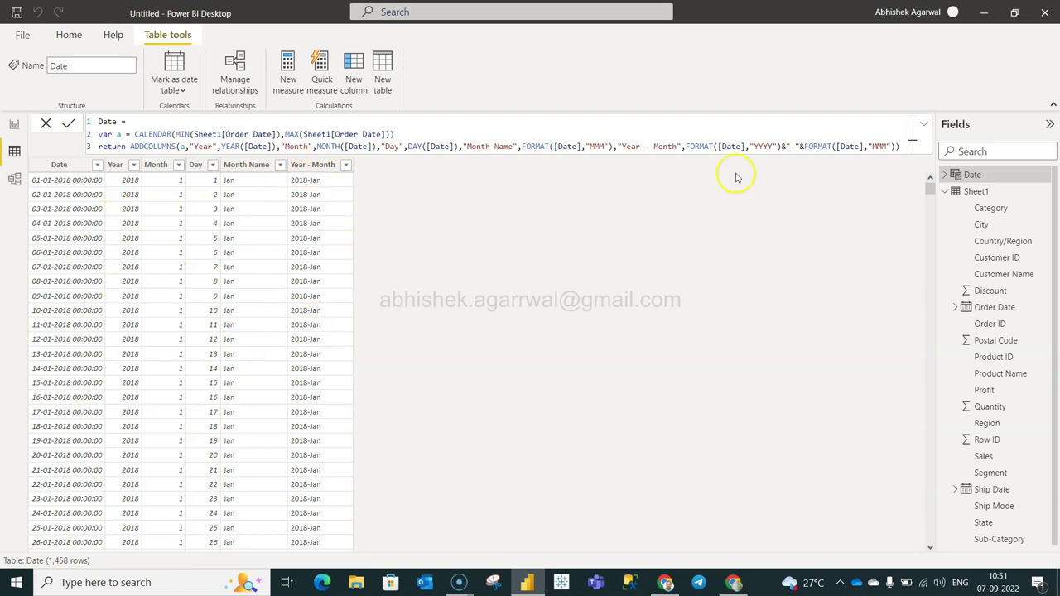
Rename the "Year - Month" column to "Month - Year" in the formula
double_click(631, 146)
key("BackSpace")
type("Month")
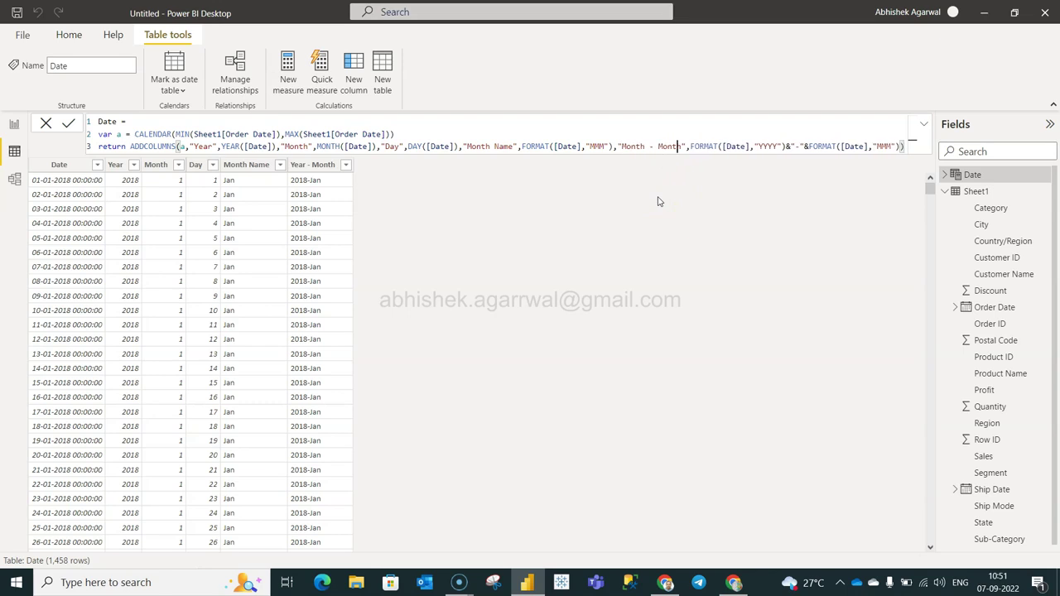
key("Delete")
key("Delete")
key("Delete")
key("Delete")
key("BackSpace")
type("Year")
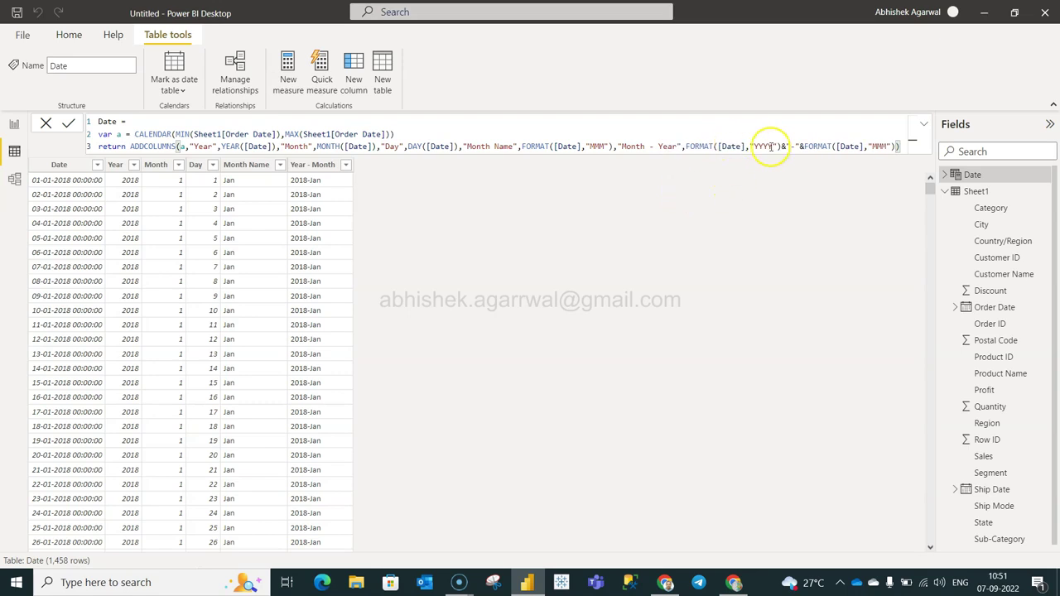
Swap the format codes to "MMM" then "YYYY" and commit the formula
left_click(777, 146)
key("Left")
key("Left")
key("BackSpace")
key("BackSpace")
key("BackSpace")
key("BackSpace")
type("MMM")
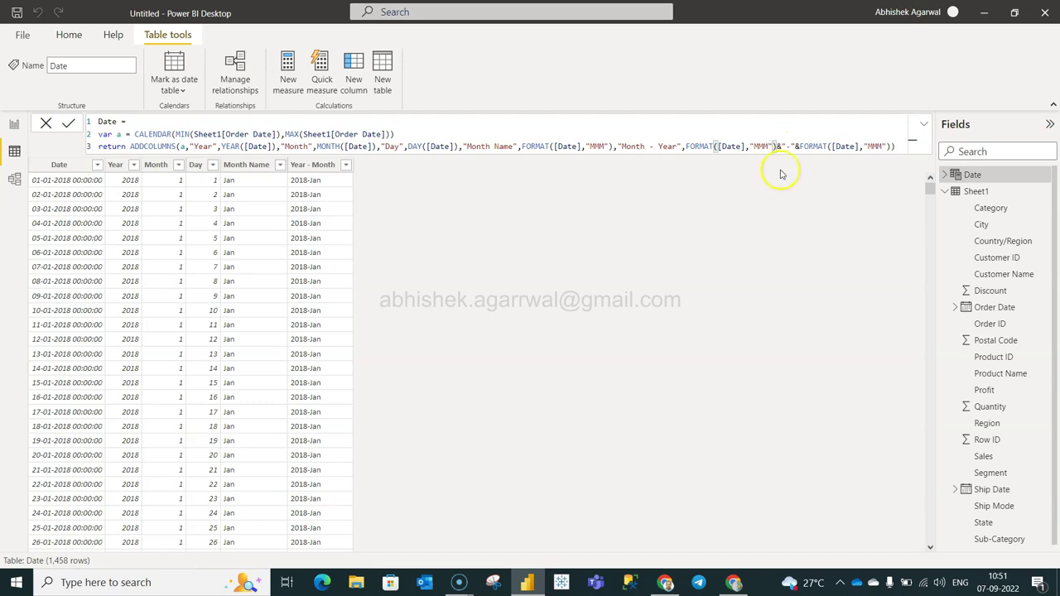
left_click(879, 146)
key("BackSpace")
key("BackSpace")
key("BackSpace")
type("YYYY")
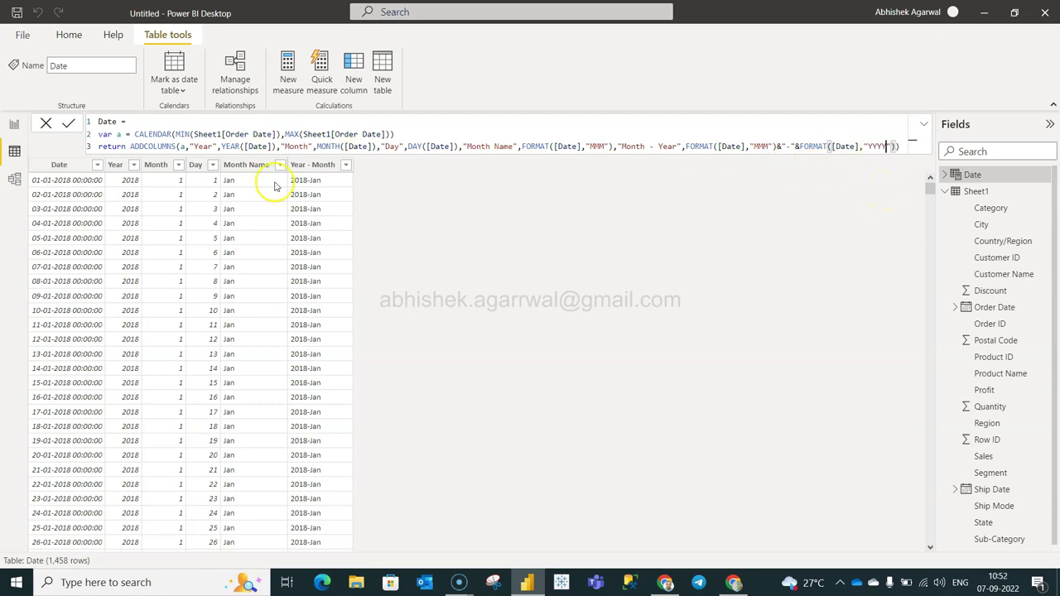
left_click(67, 123)
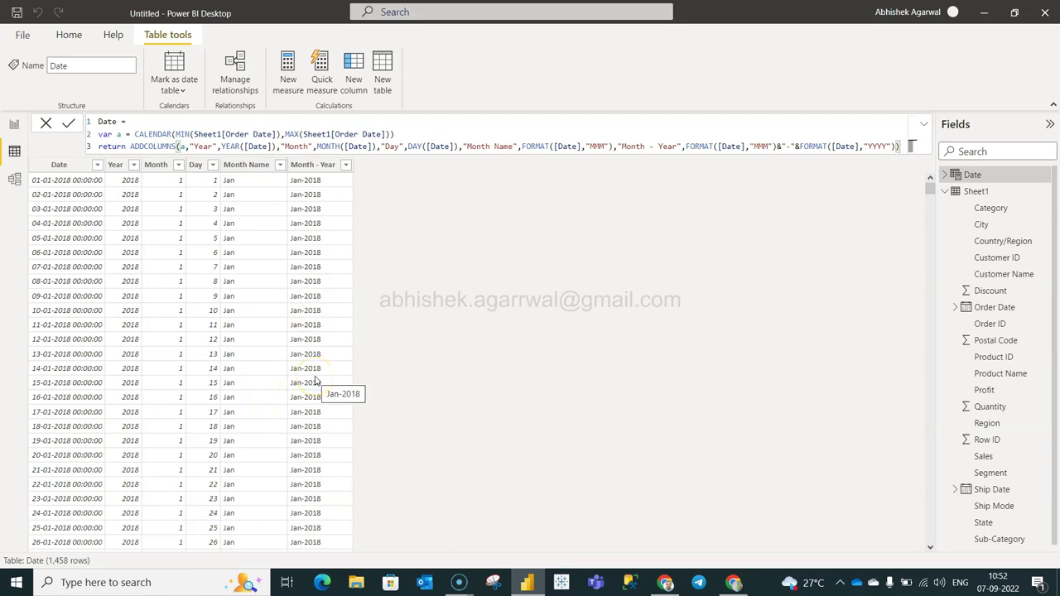
In Model view, link Sheet1 Order Date to the Date table's Date in a one-to-many relationship
left_click(13, 179)
left_click(171, 307)
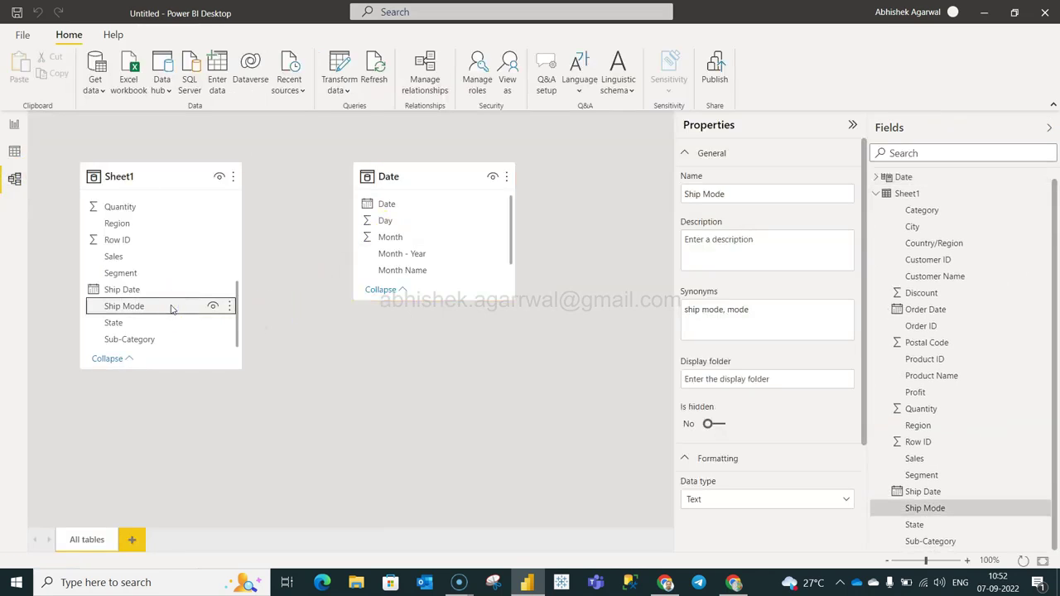
scroll(171, 307, "up", 4)
left_click(402, 203)
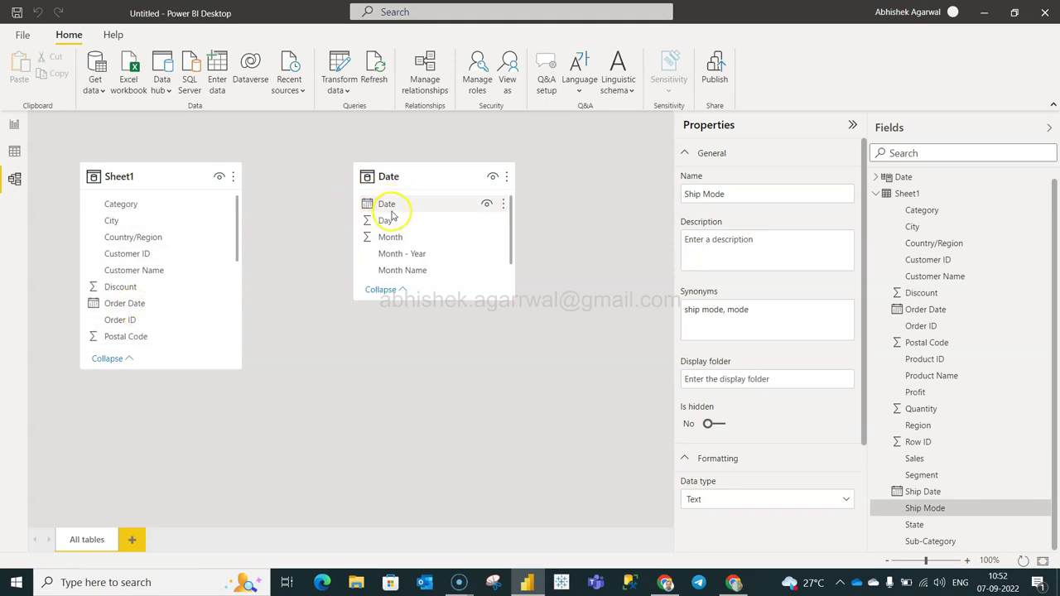
left_click_drag(138, 303, 406, 207)
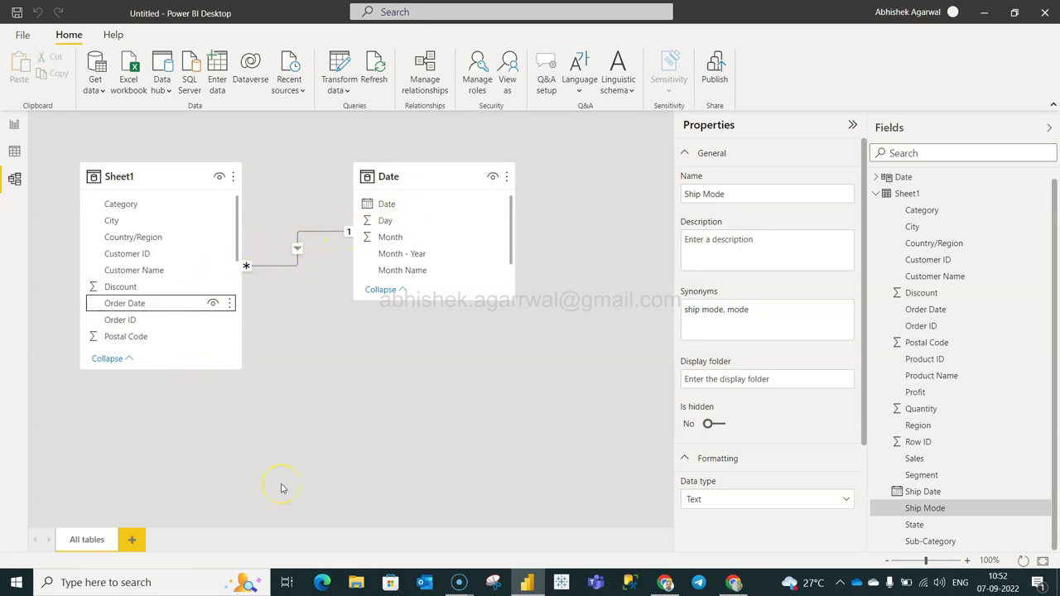
left_click(183, 303)
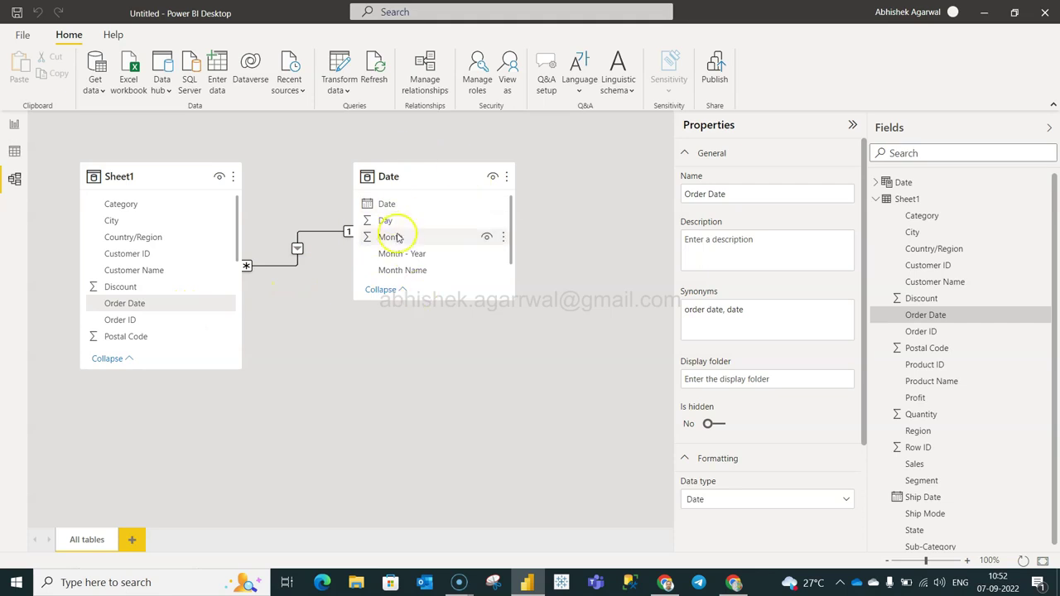
left_click(270, 365)
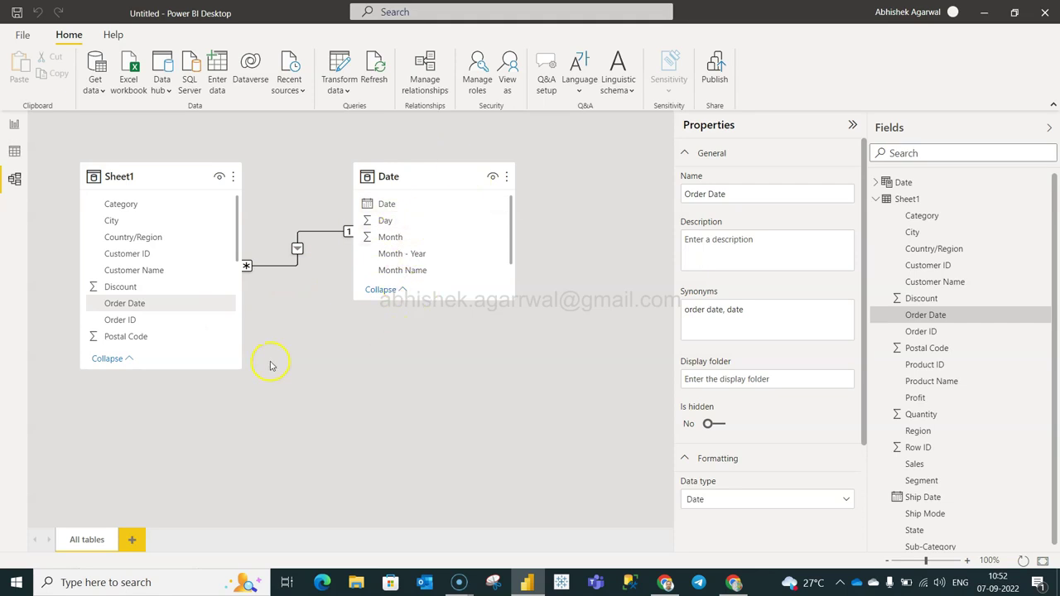
left_click(150, 312)
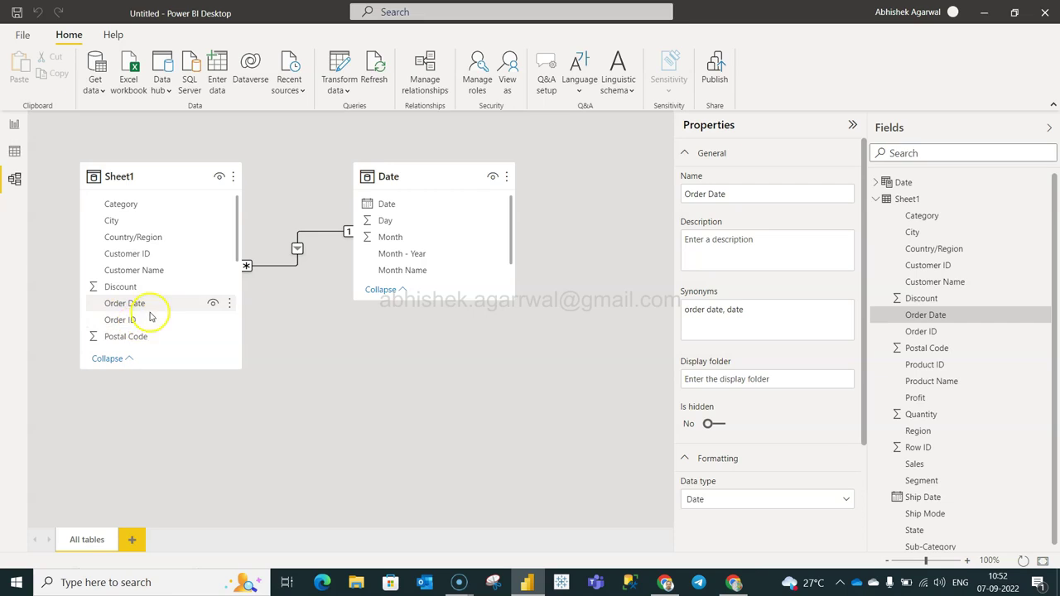
Return to Data view showing the Date table's 1,458 rows and its formula
left_click(292, 341)
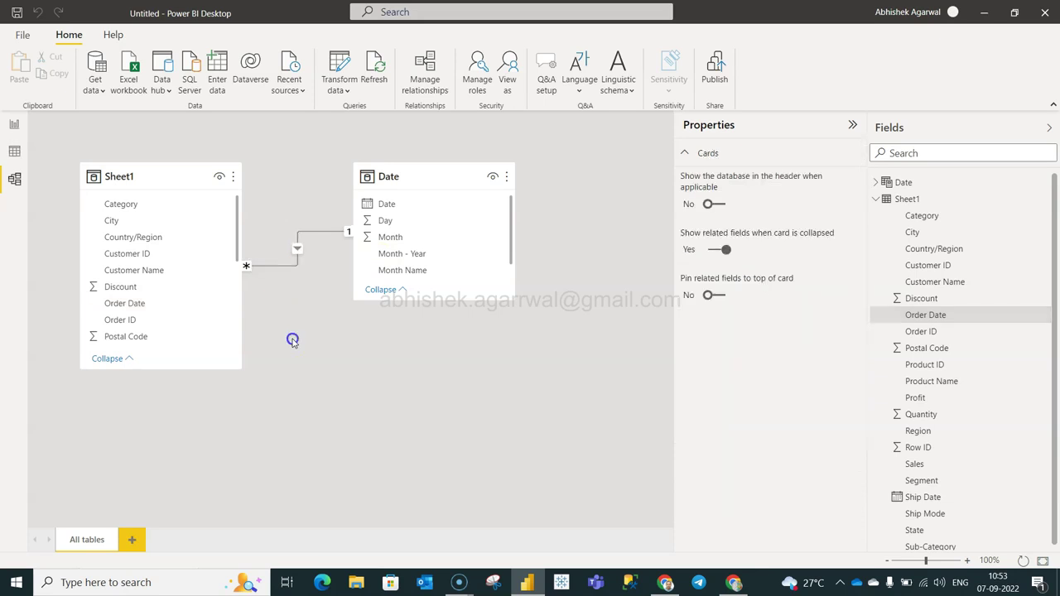
left_click(16, 154)
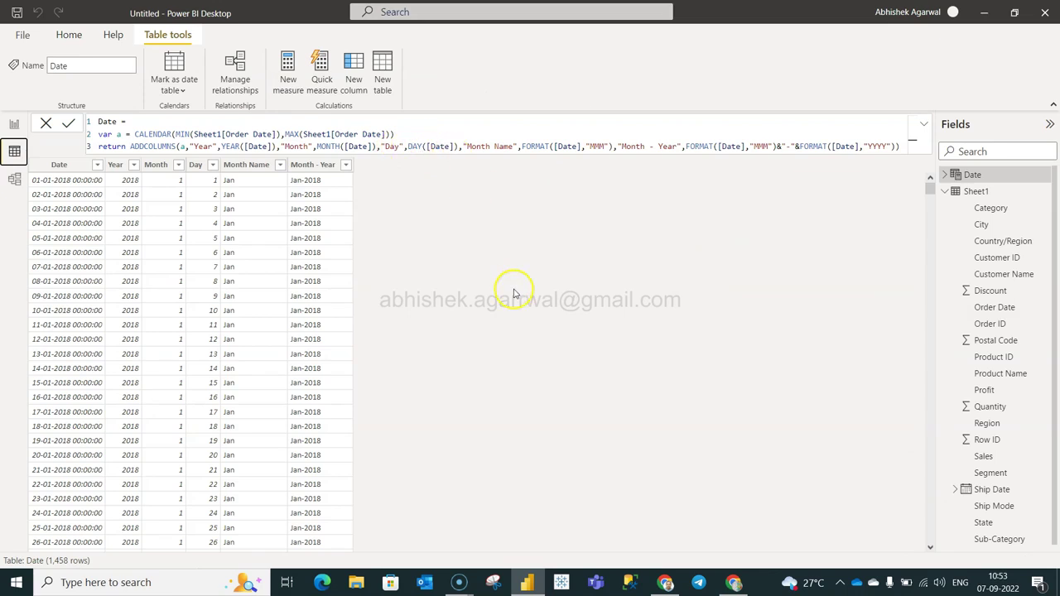